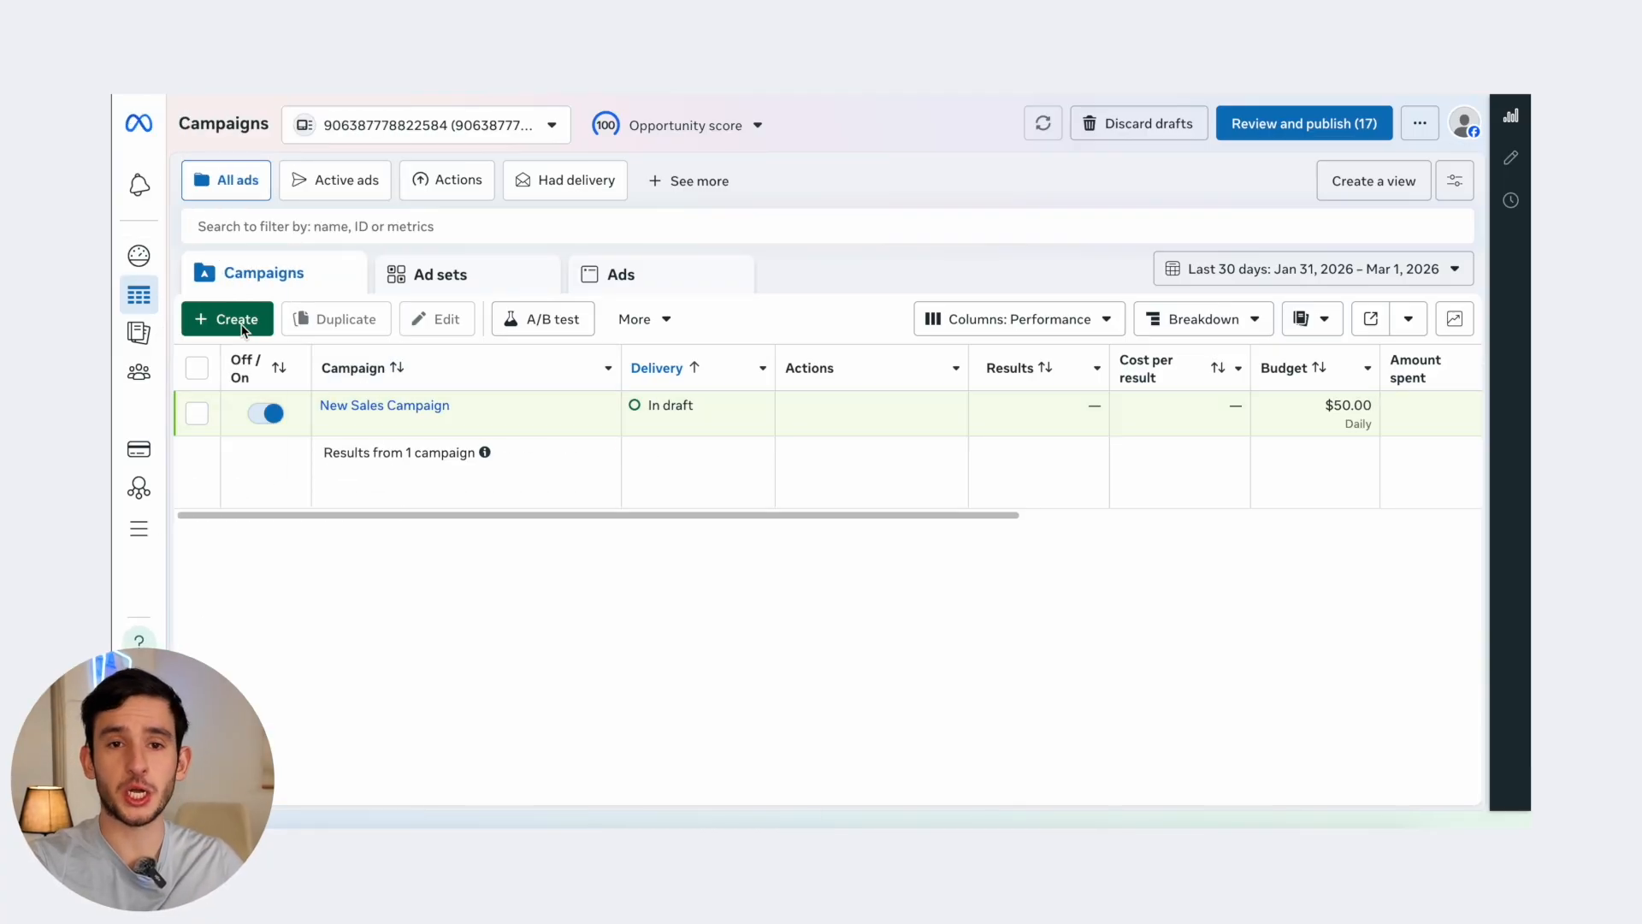
# - Start a new campaign with the Sales objective and continue into its draft editor
pyautogui.click(242, 325)
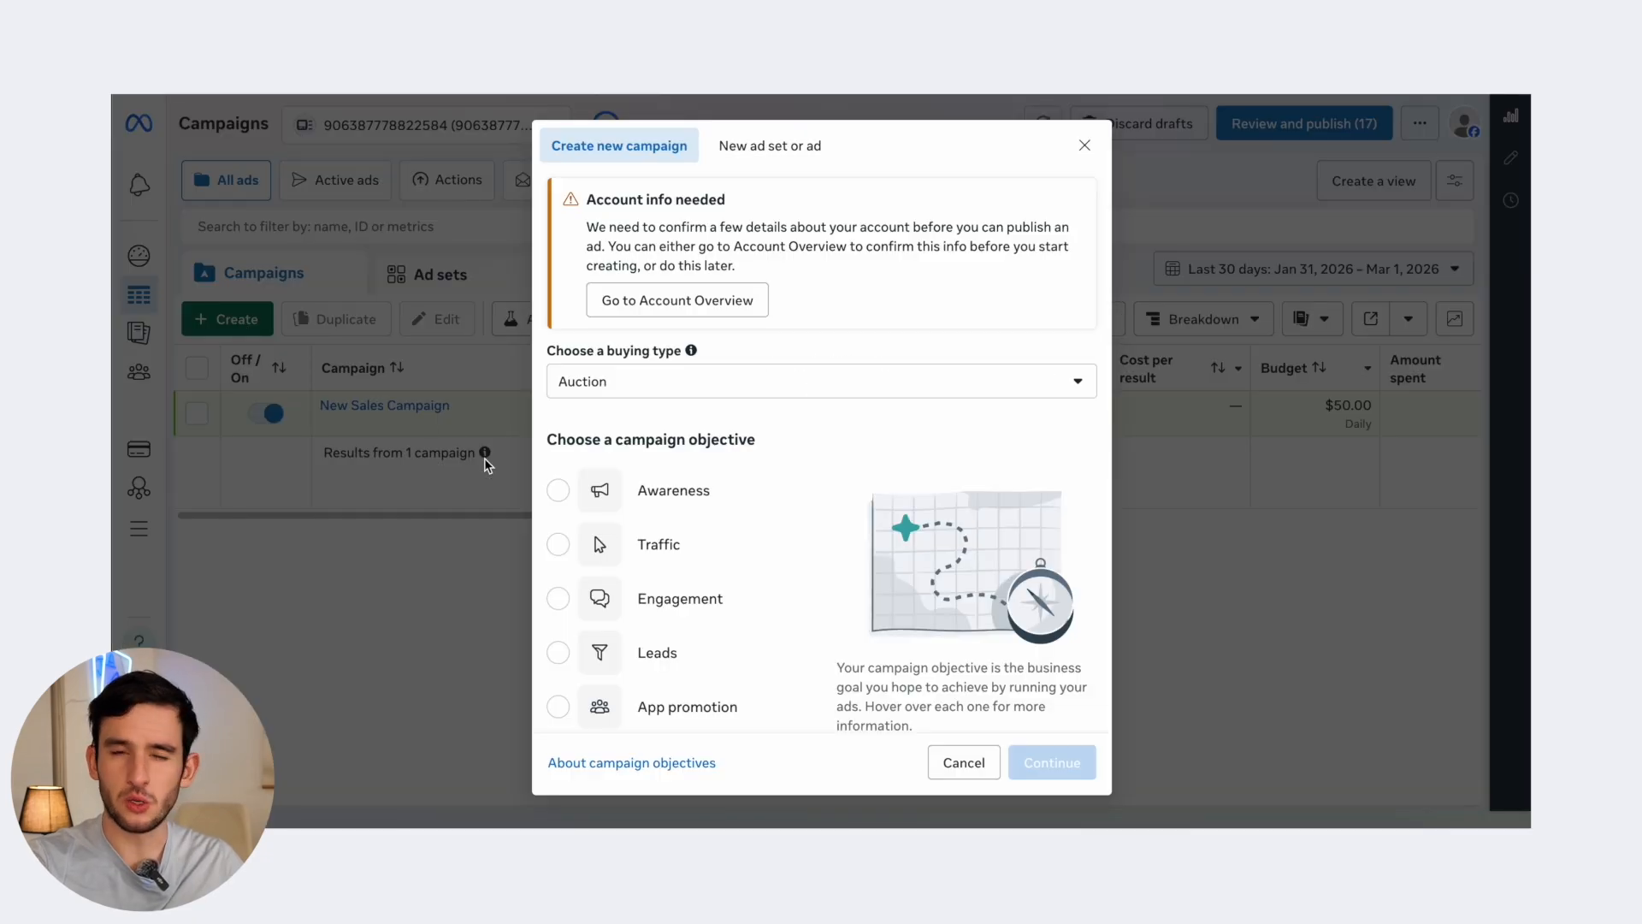
pyautogui.scroll(-2, 656, 604)
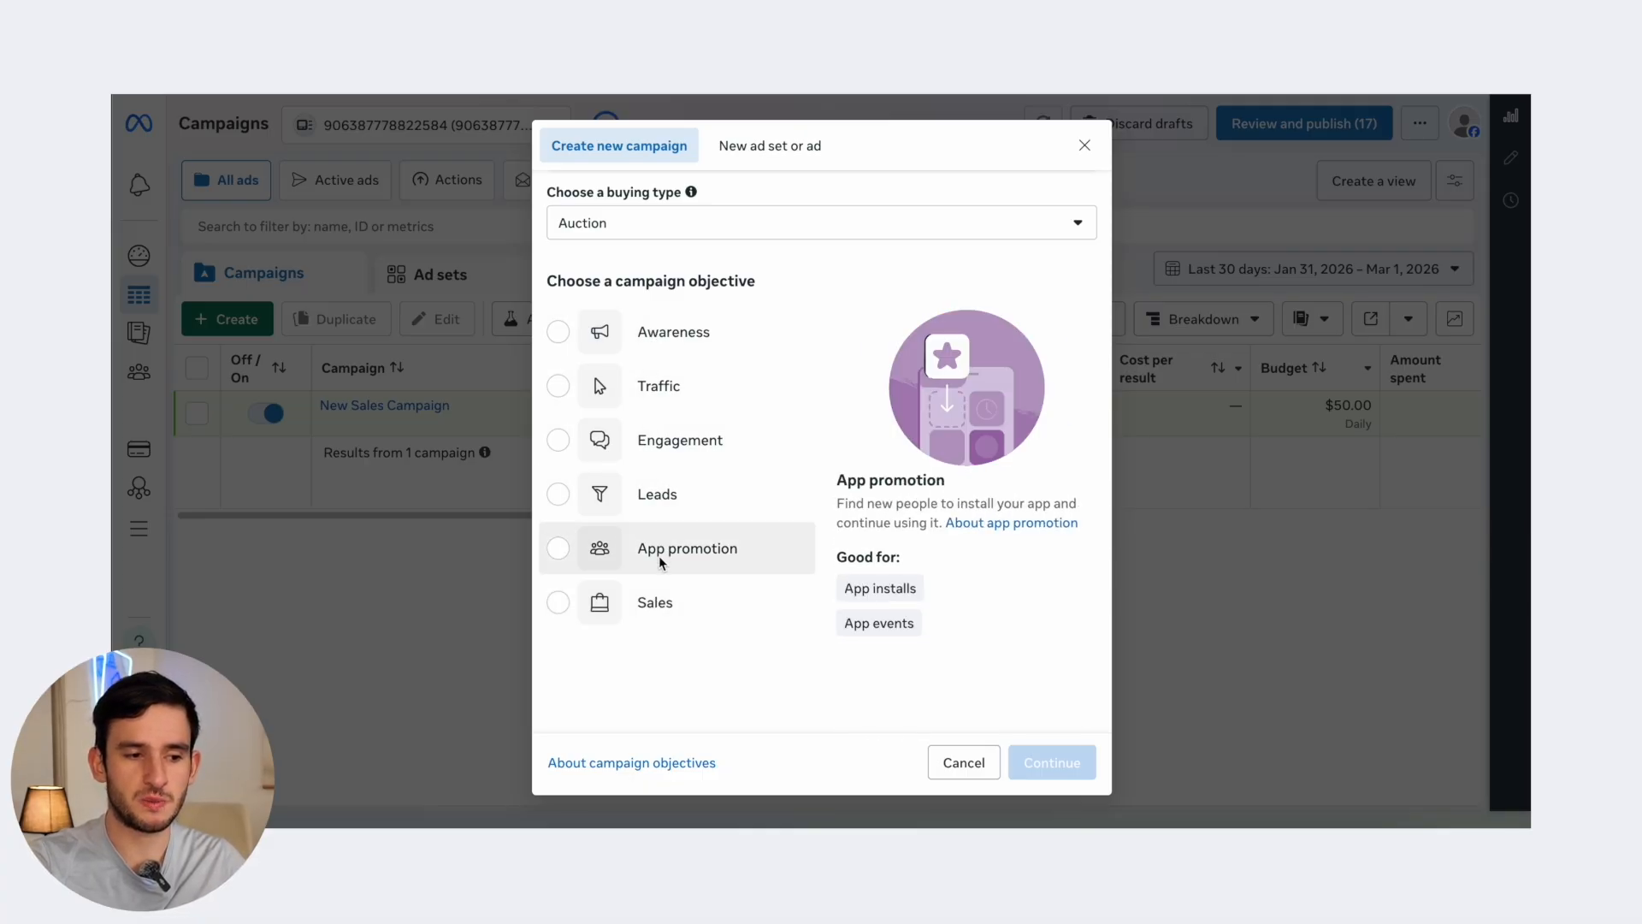
pyautogui.click(660, 602)
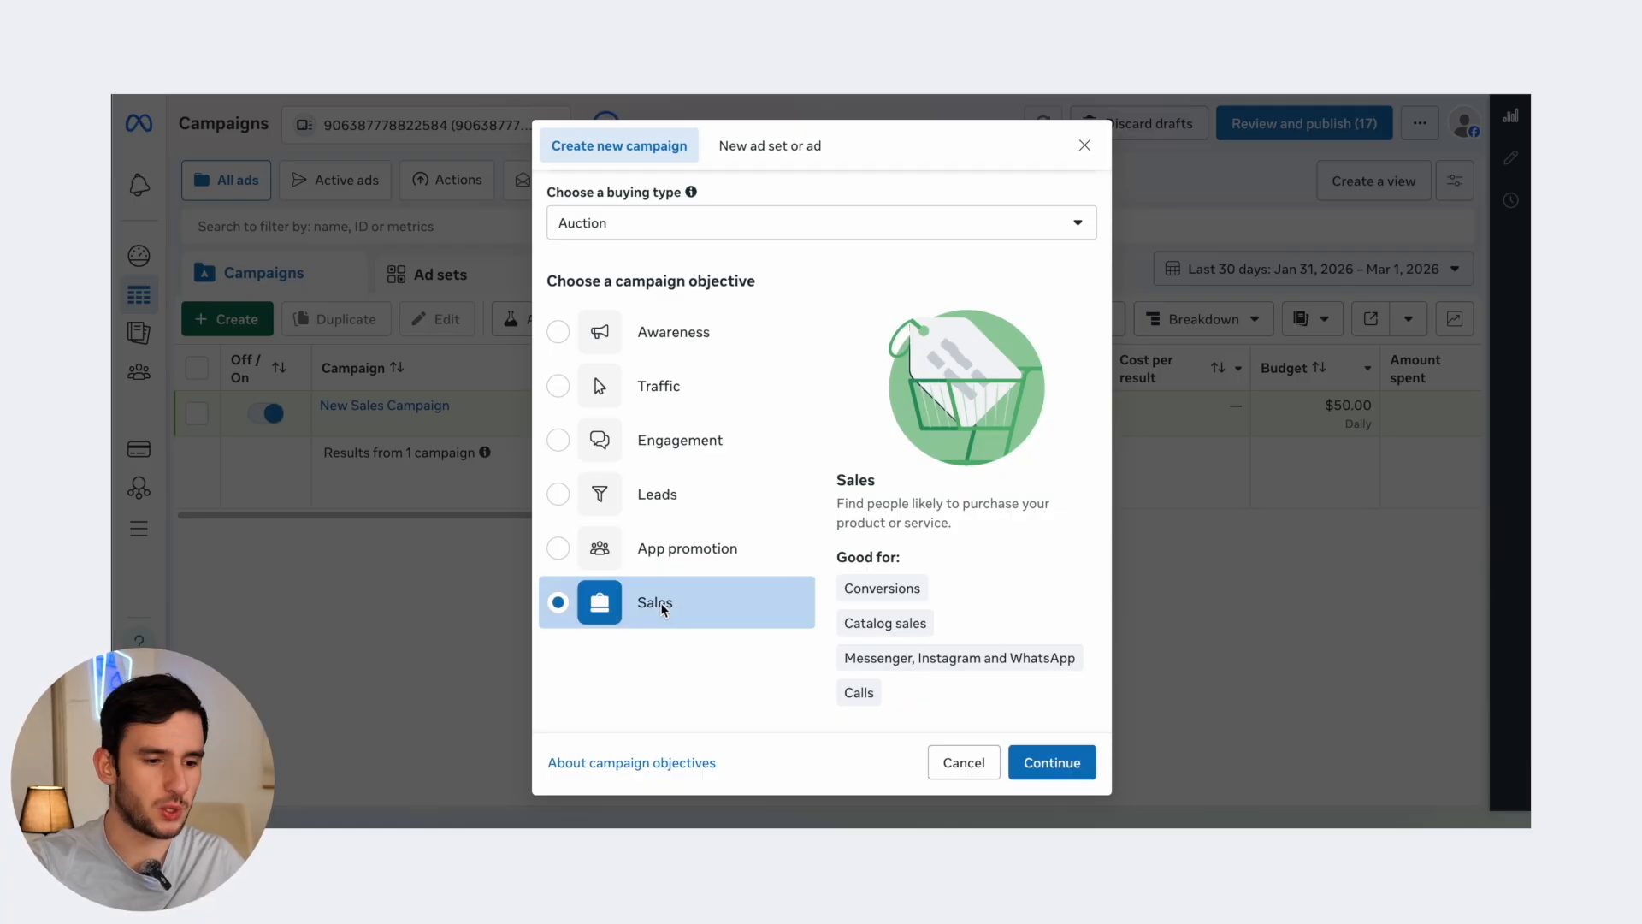
pyautogui.click(1052, 764)
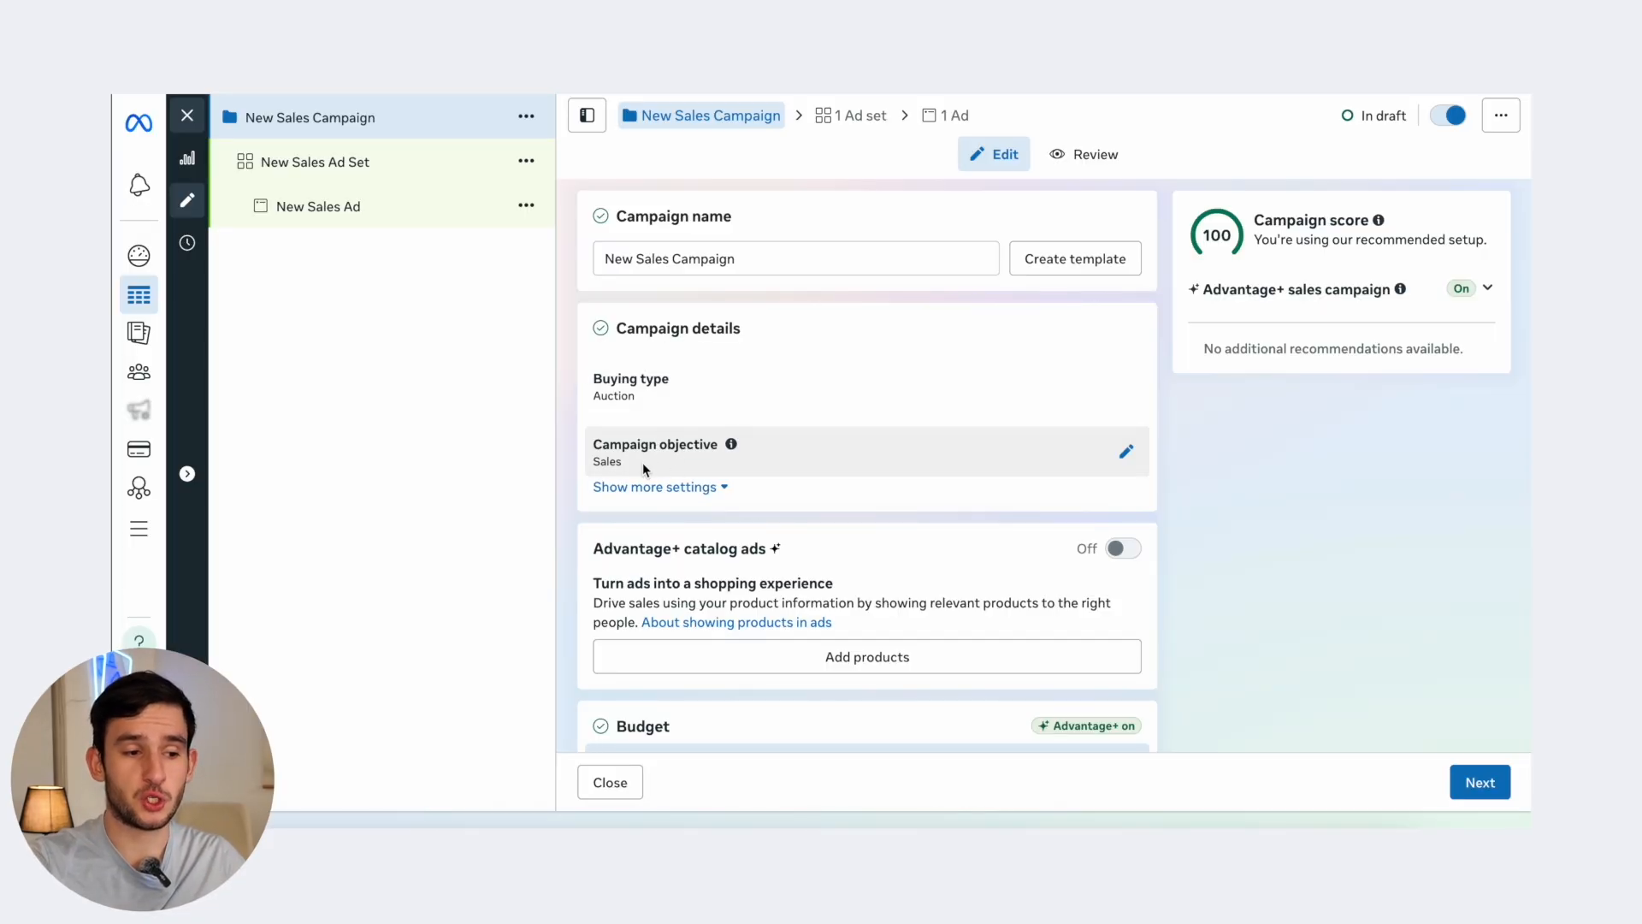
# - Replace the campaign's $25.00 daily budget with $100.00
pyautogui.scroll(-1, 657, 498)
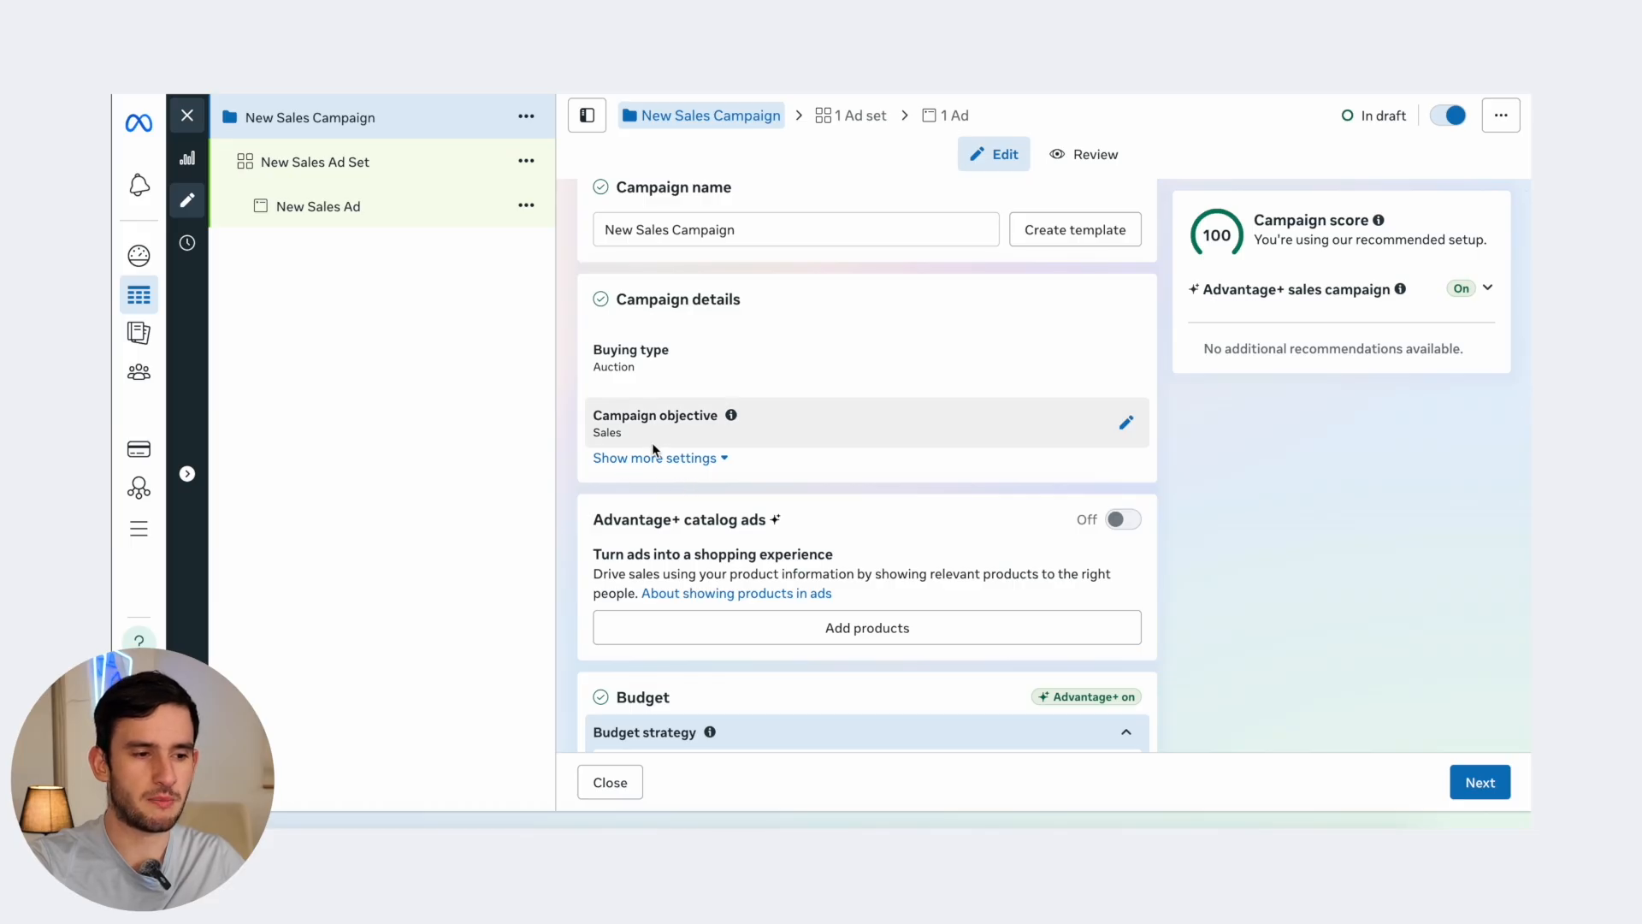
pyautogui.scroll(-2, 750, 570)
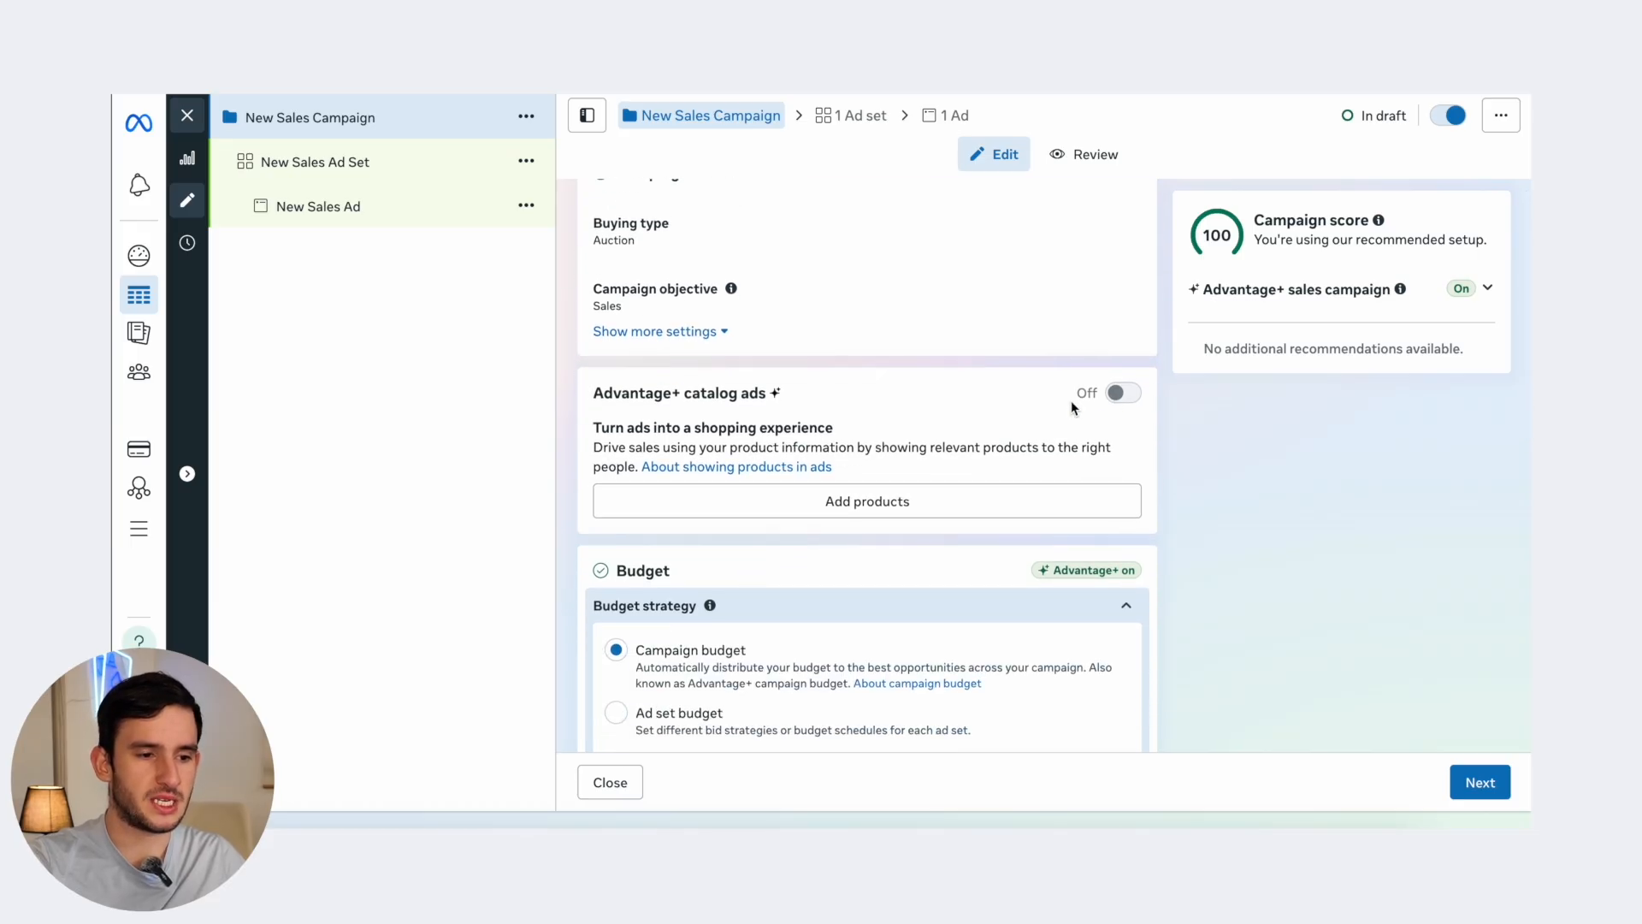
pyautogui.scroll(-3, 1095, 392)
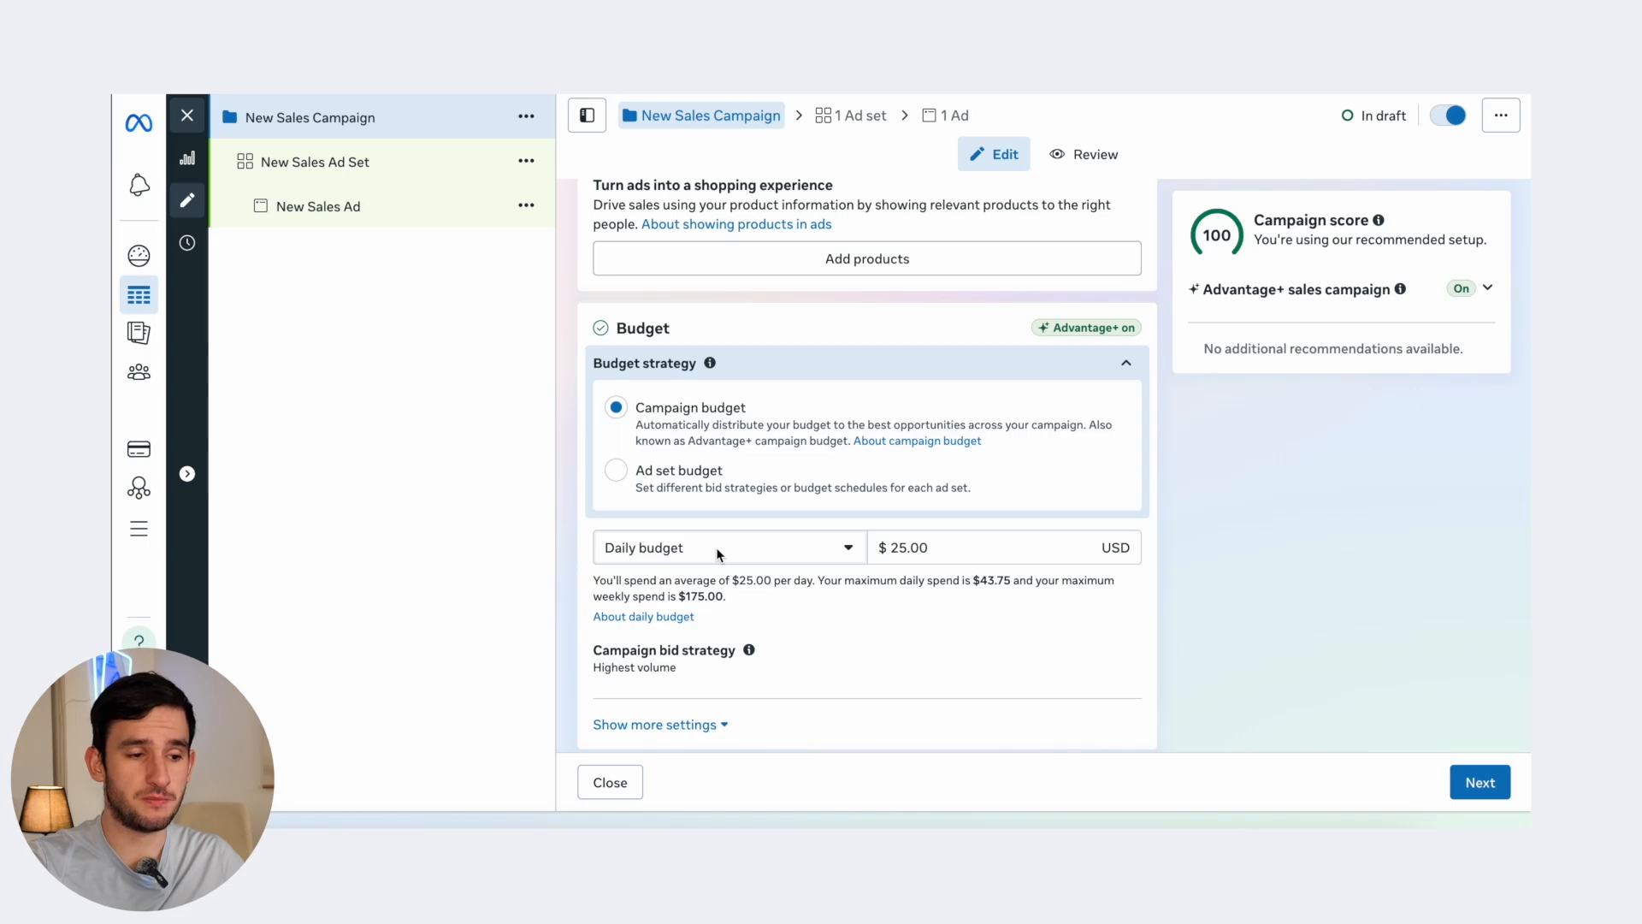
pyautogui.click(971, 555)
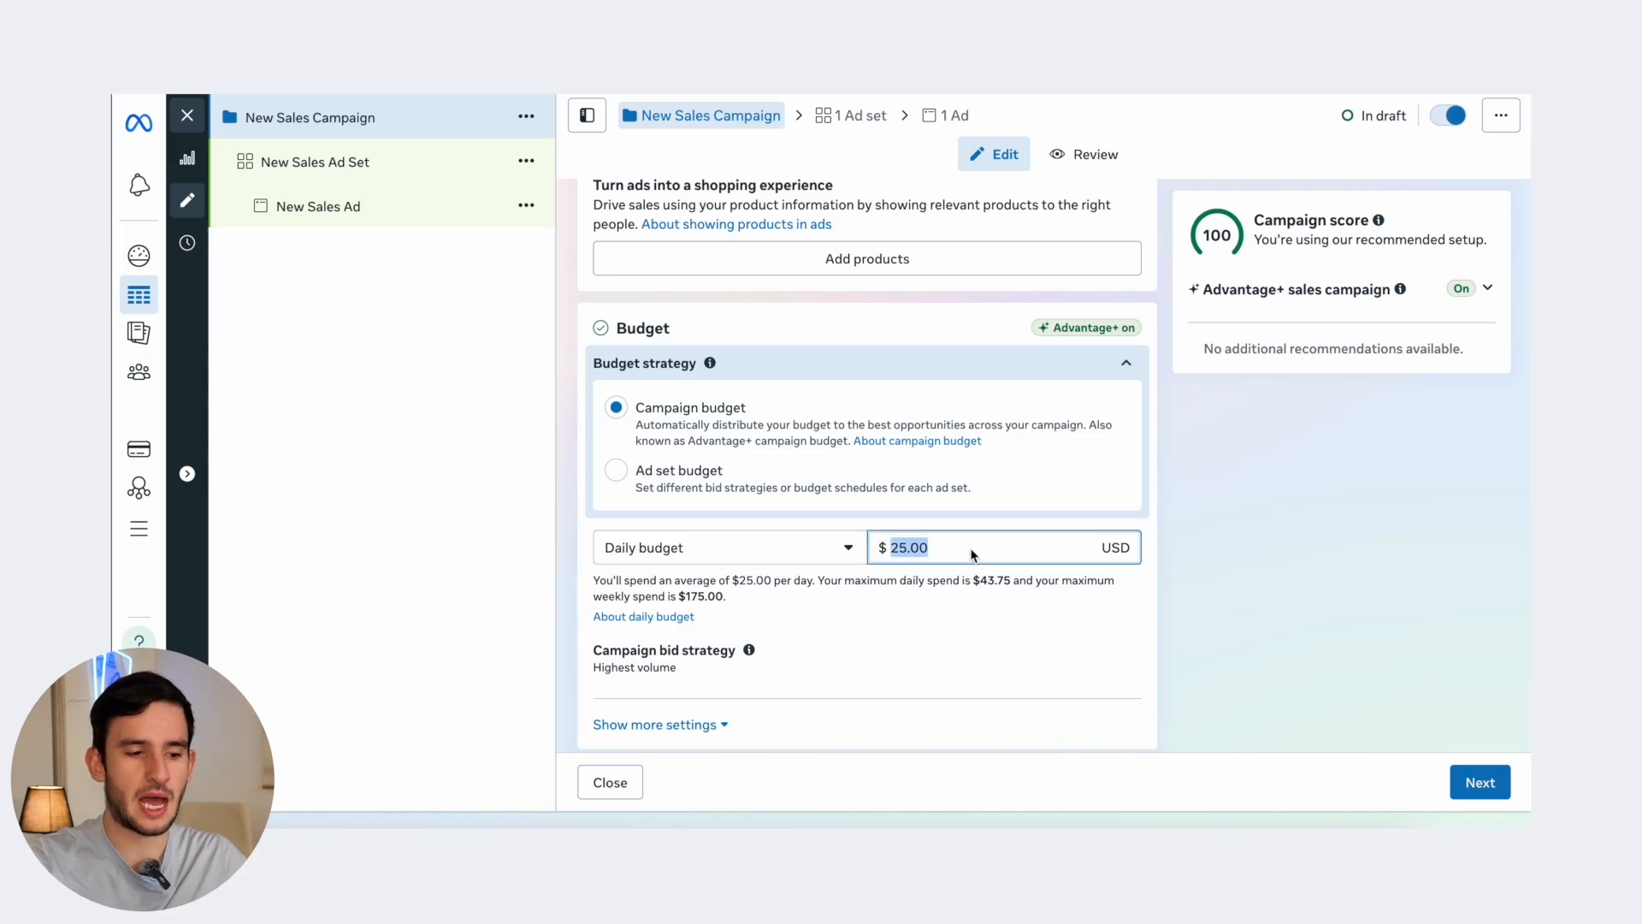
pyautogui.write('50')
pyautogui.hotkey('ctrl', 'a')
pyautogui.write('1')
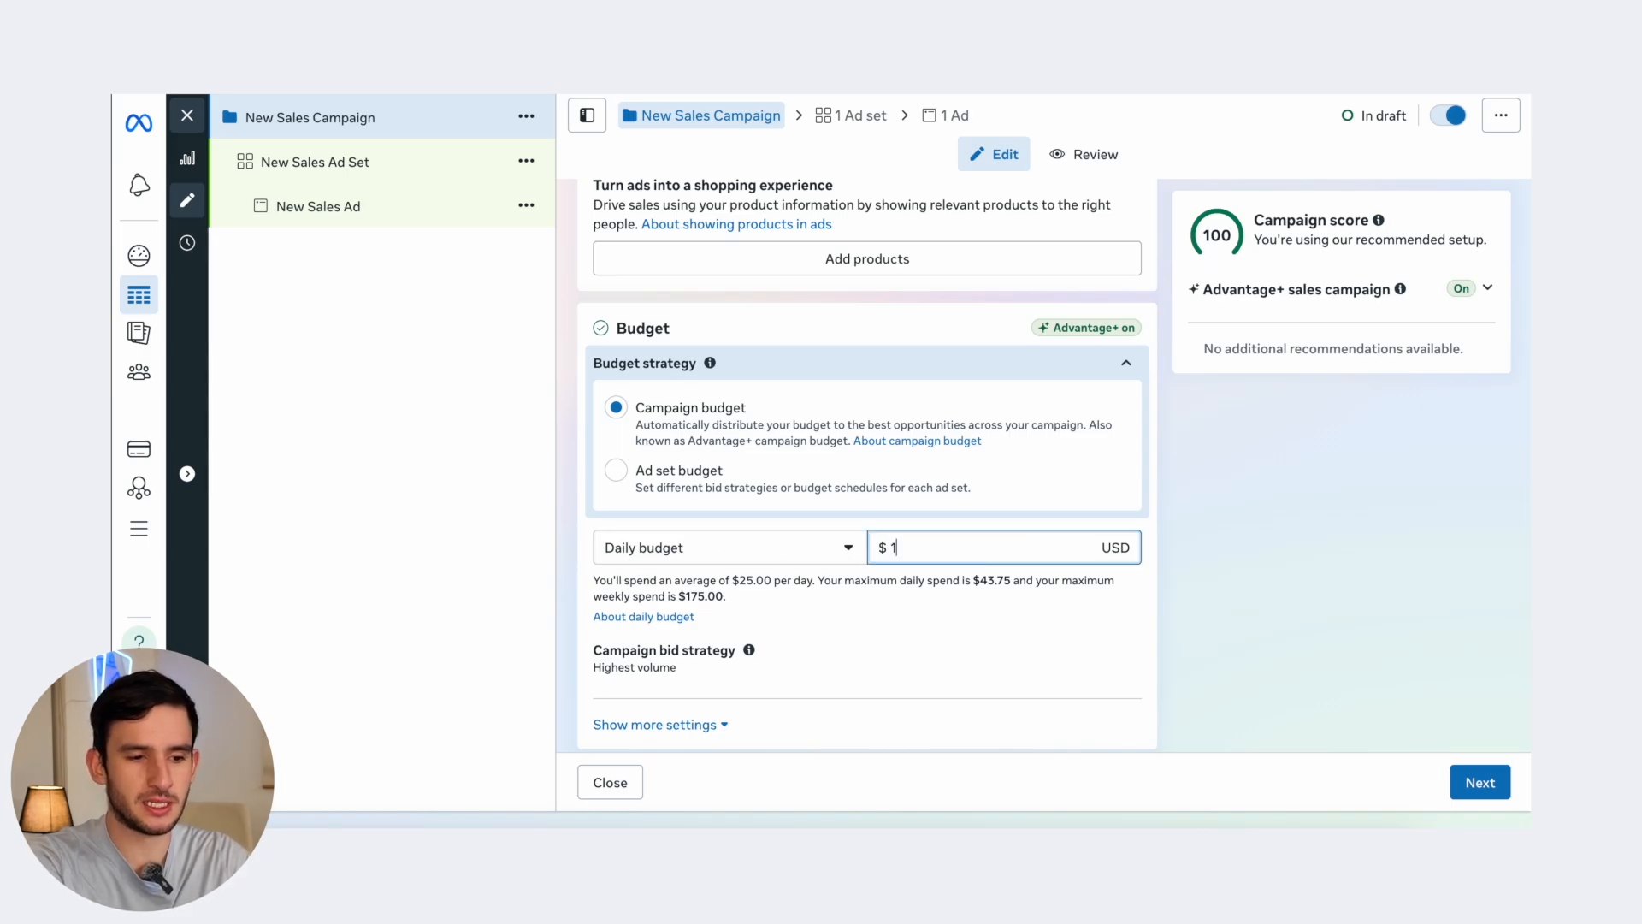
pyautogui.click(640, 568)
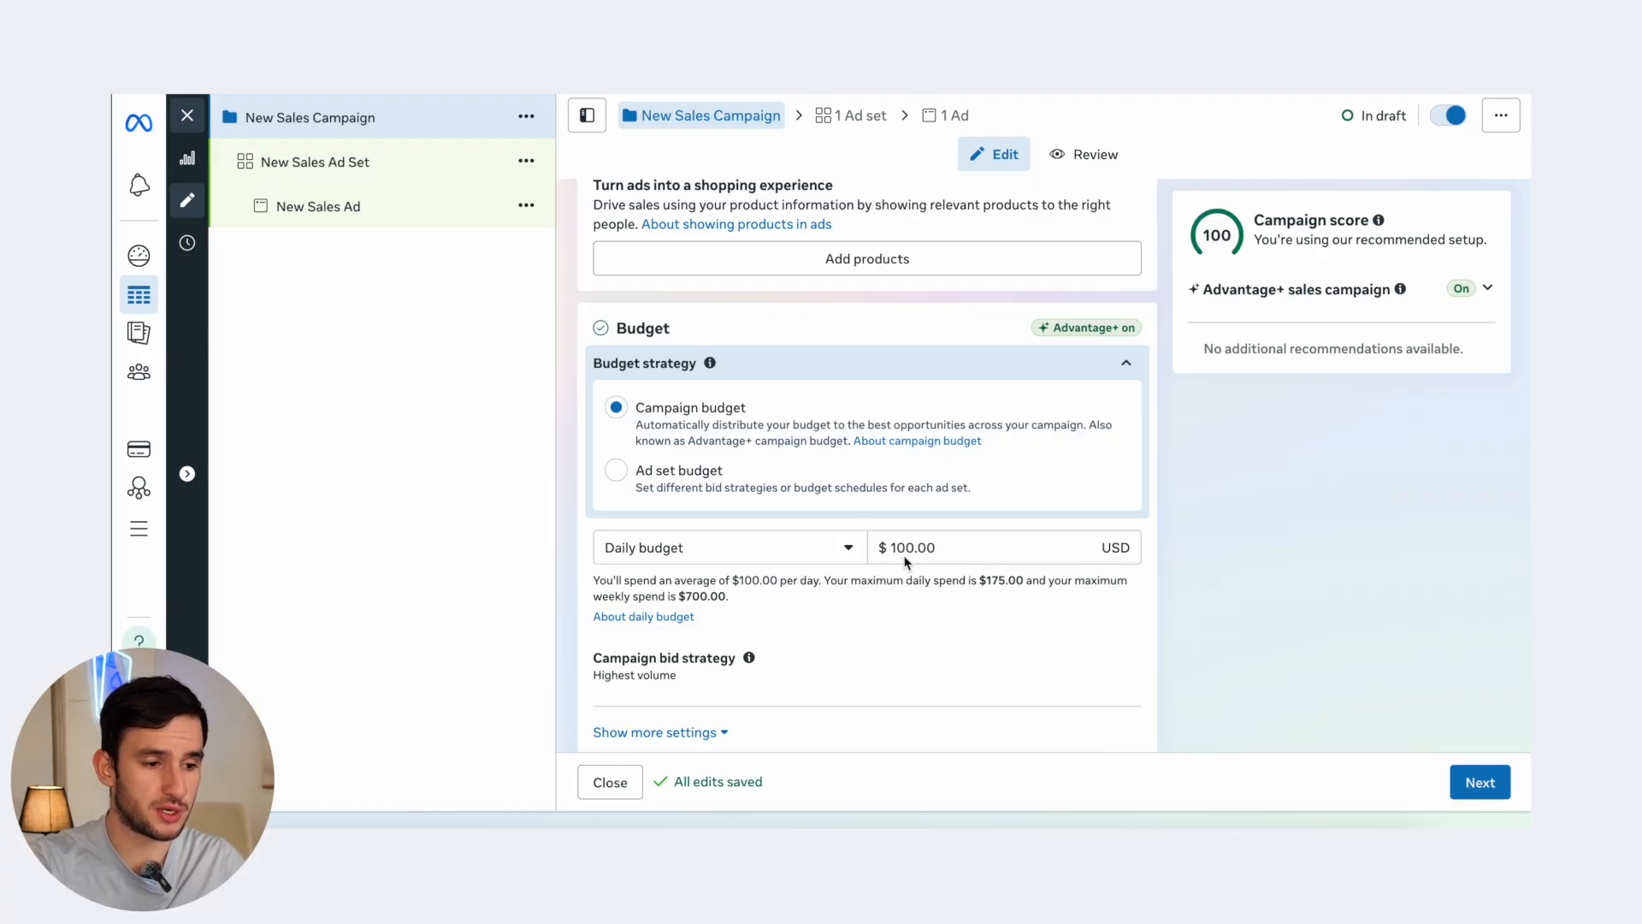
# - Review the remaining campaign settings: Advantage+ on, A/B test off, no Special Ad Category
pyautogui.scroll(-1, 906, 560)
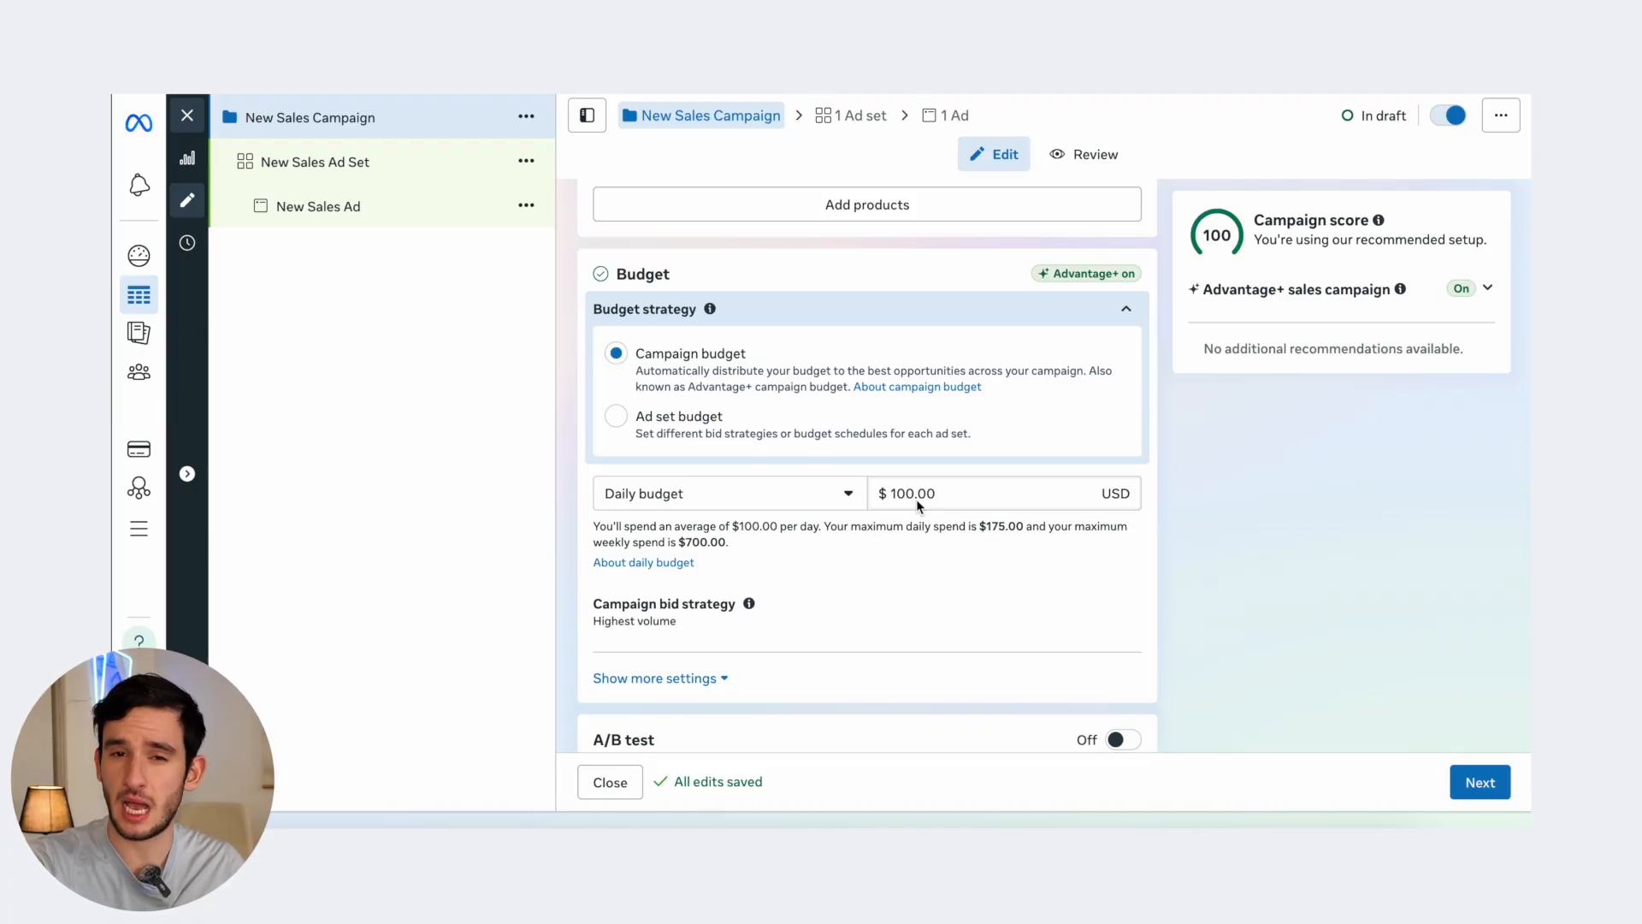
pyautogui.scroll(-5, 620, 373)
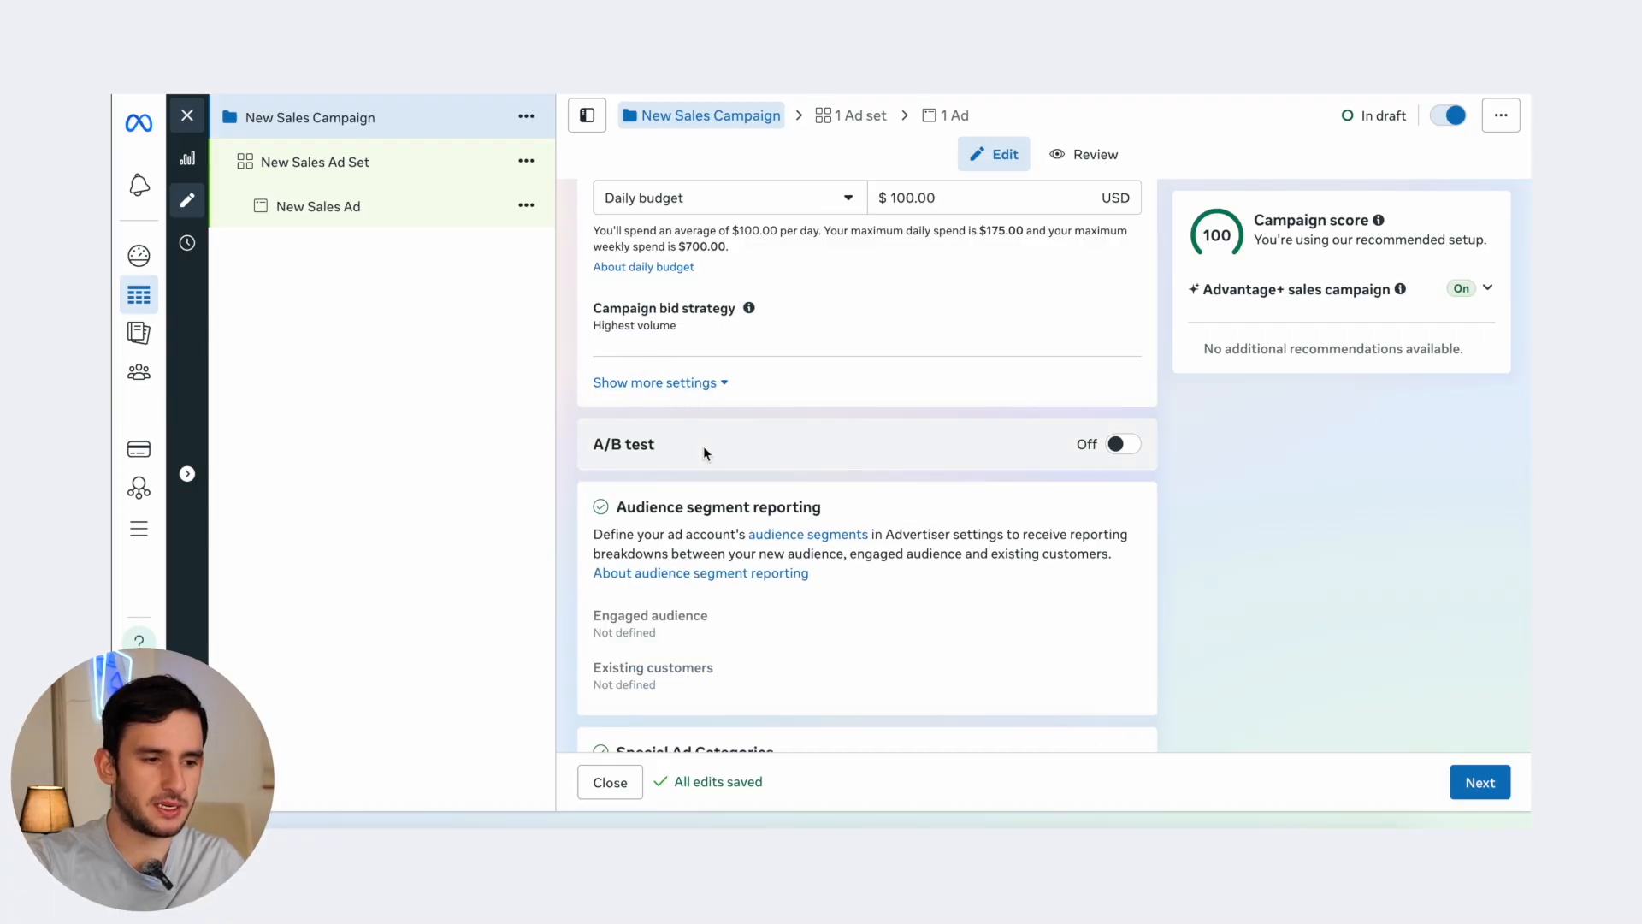
pyautogui.scroll(-1, 707, 451)
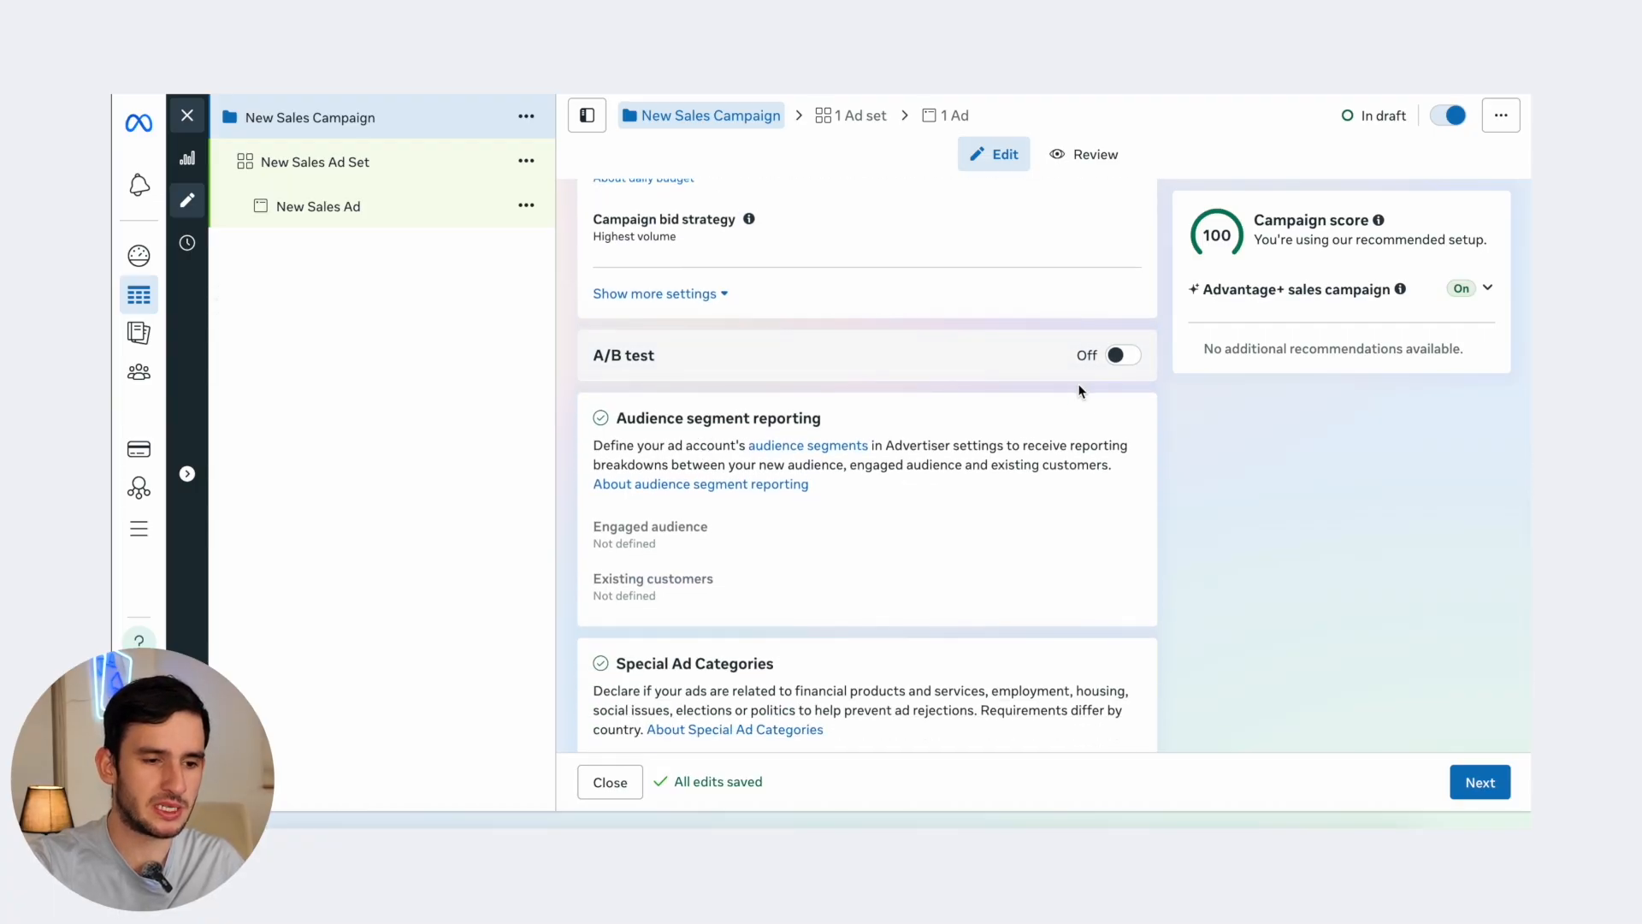
pyautogui.scroll(-1, 692, 378)
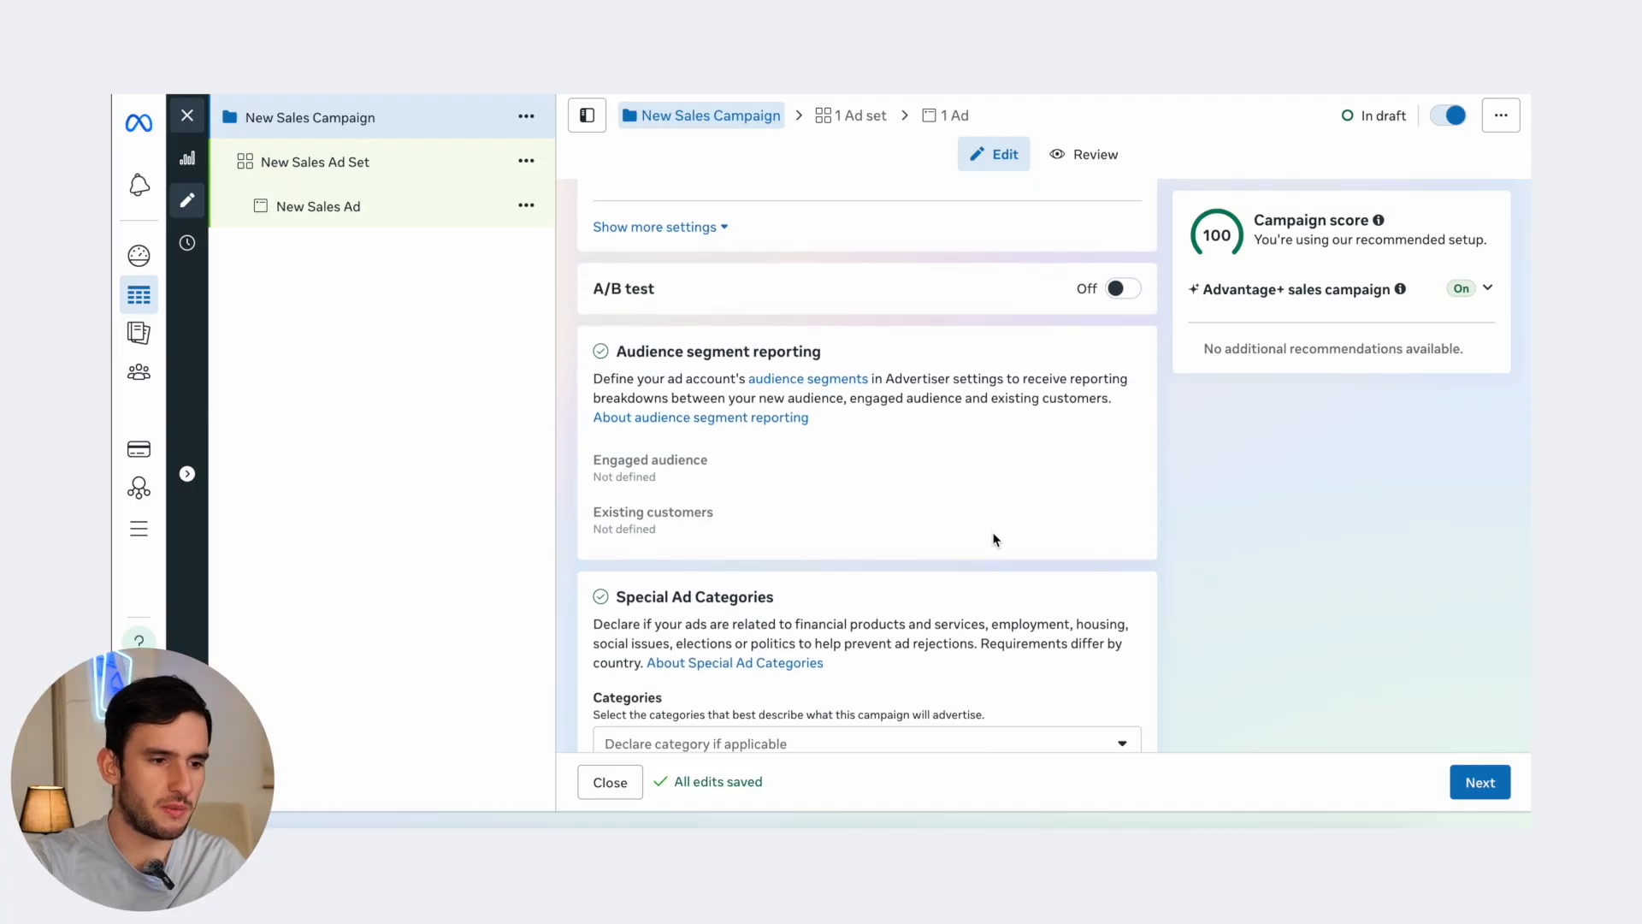
pyautogui.scroll(-1, 785, 444)
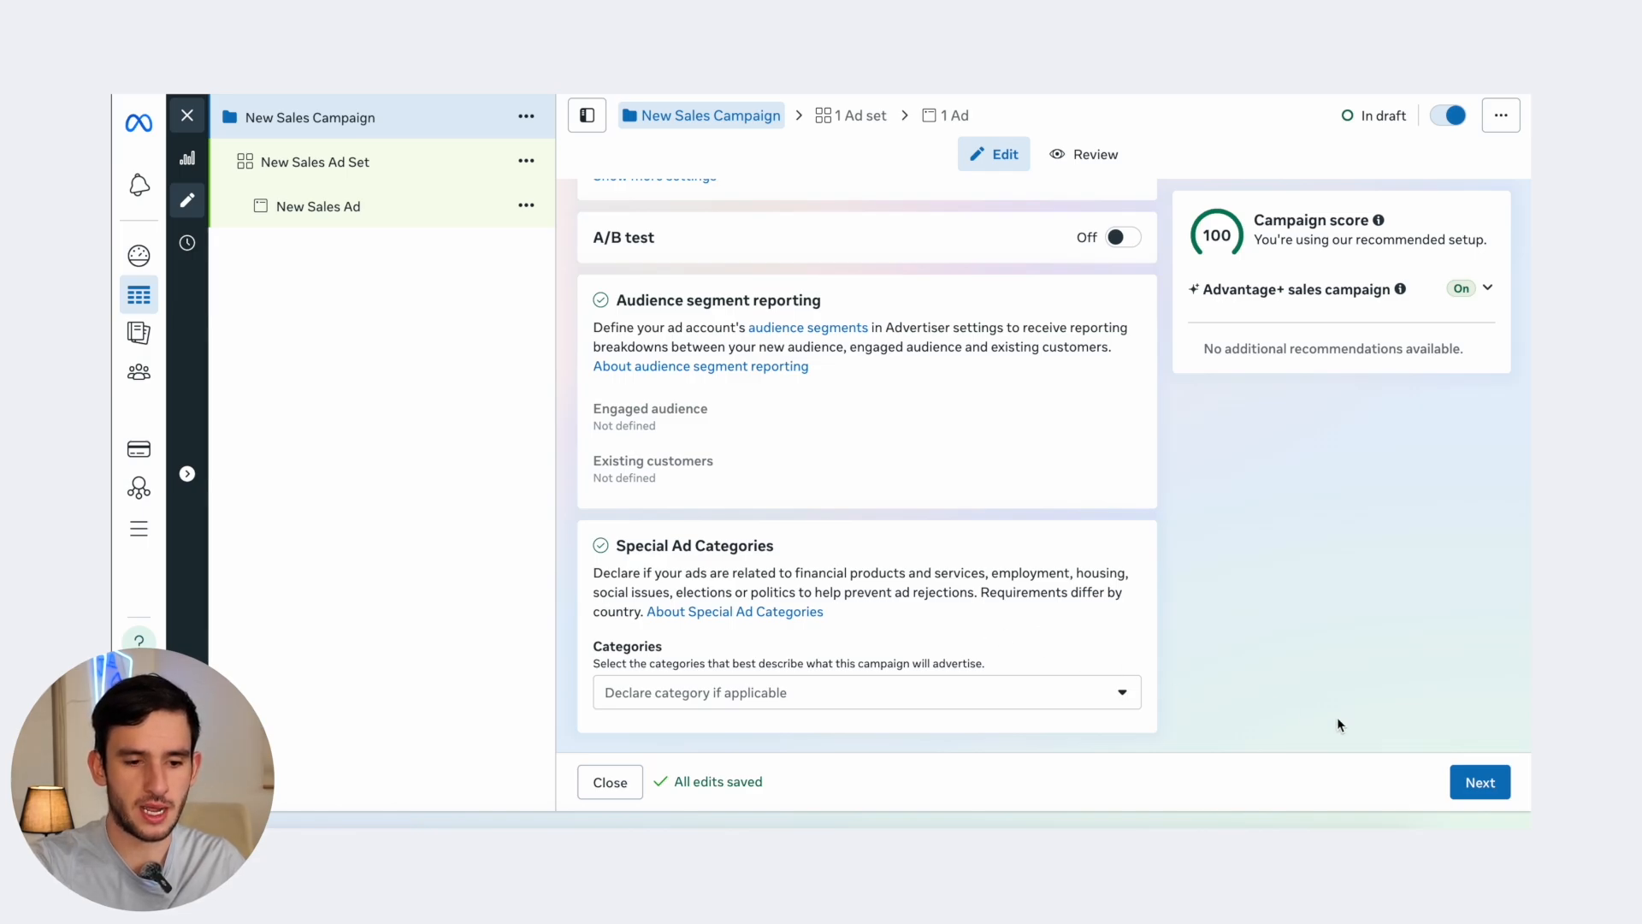
# - Advance from the campaign settings to the New Sales Ad Set editor
pyautogui.click(1479, 785)
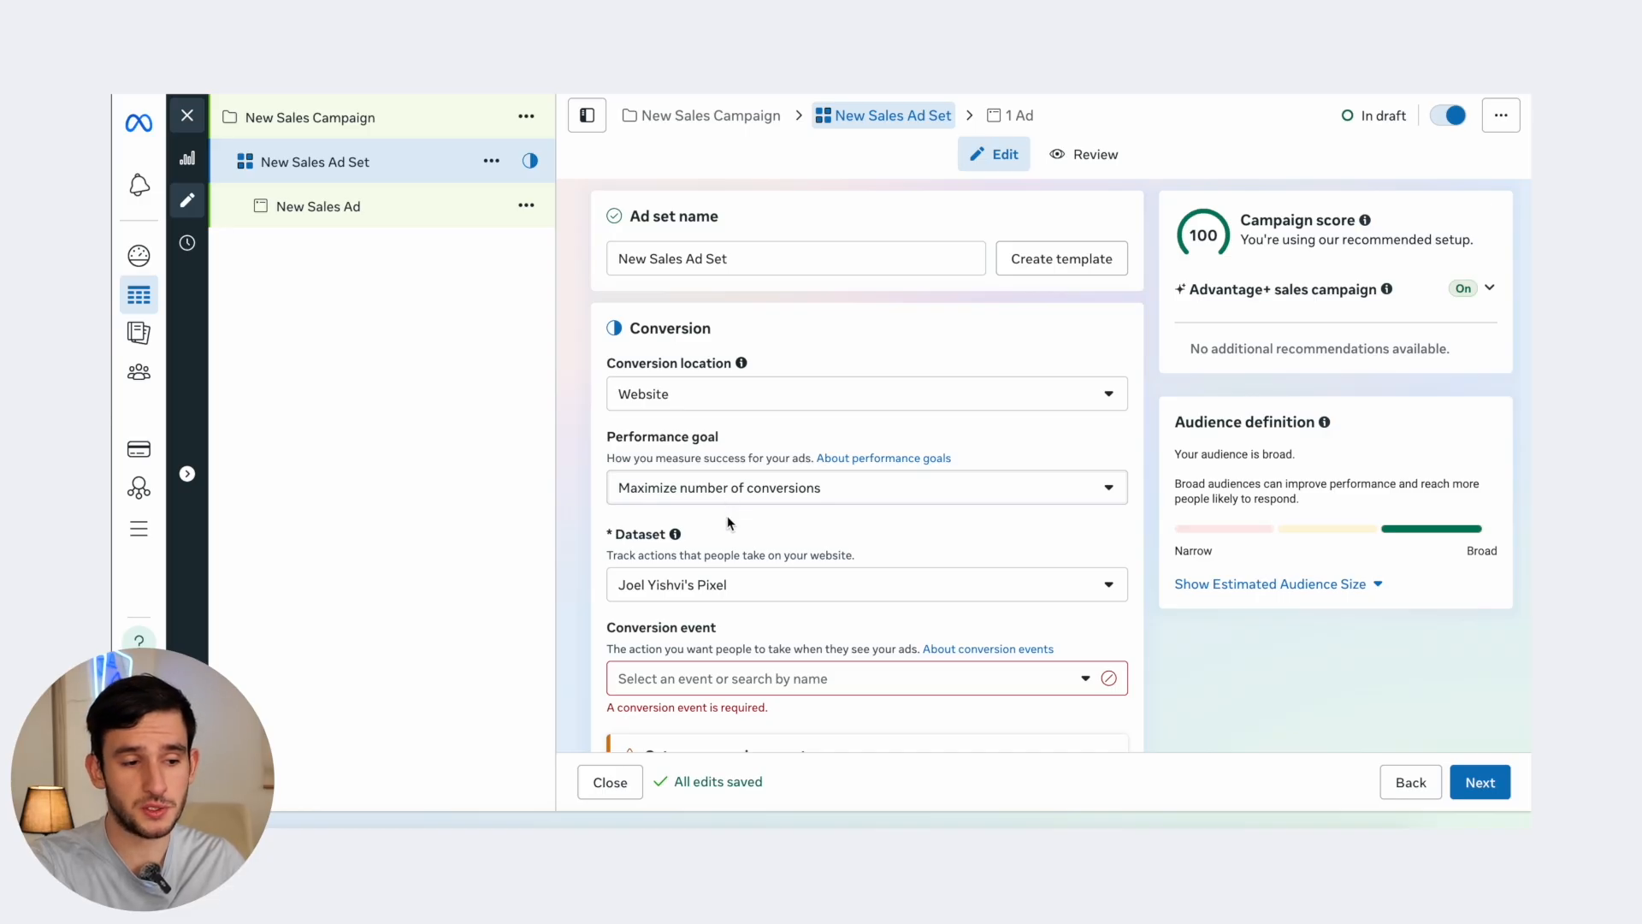
pyautogui.scroll(-2, 727, 515)
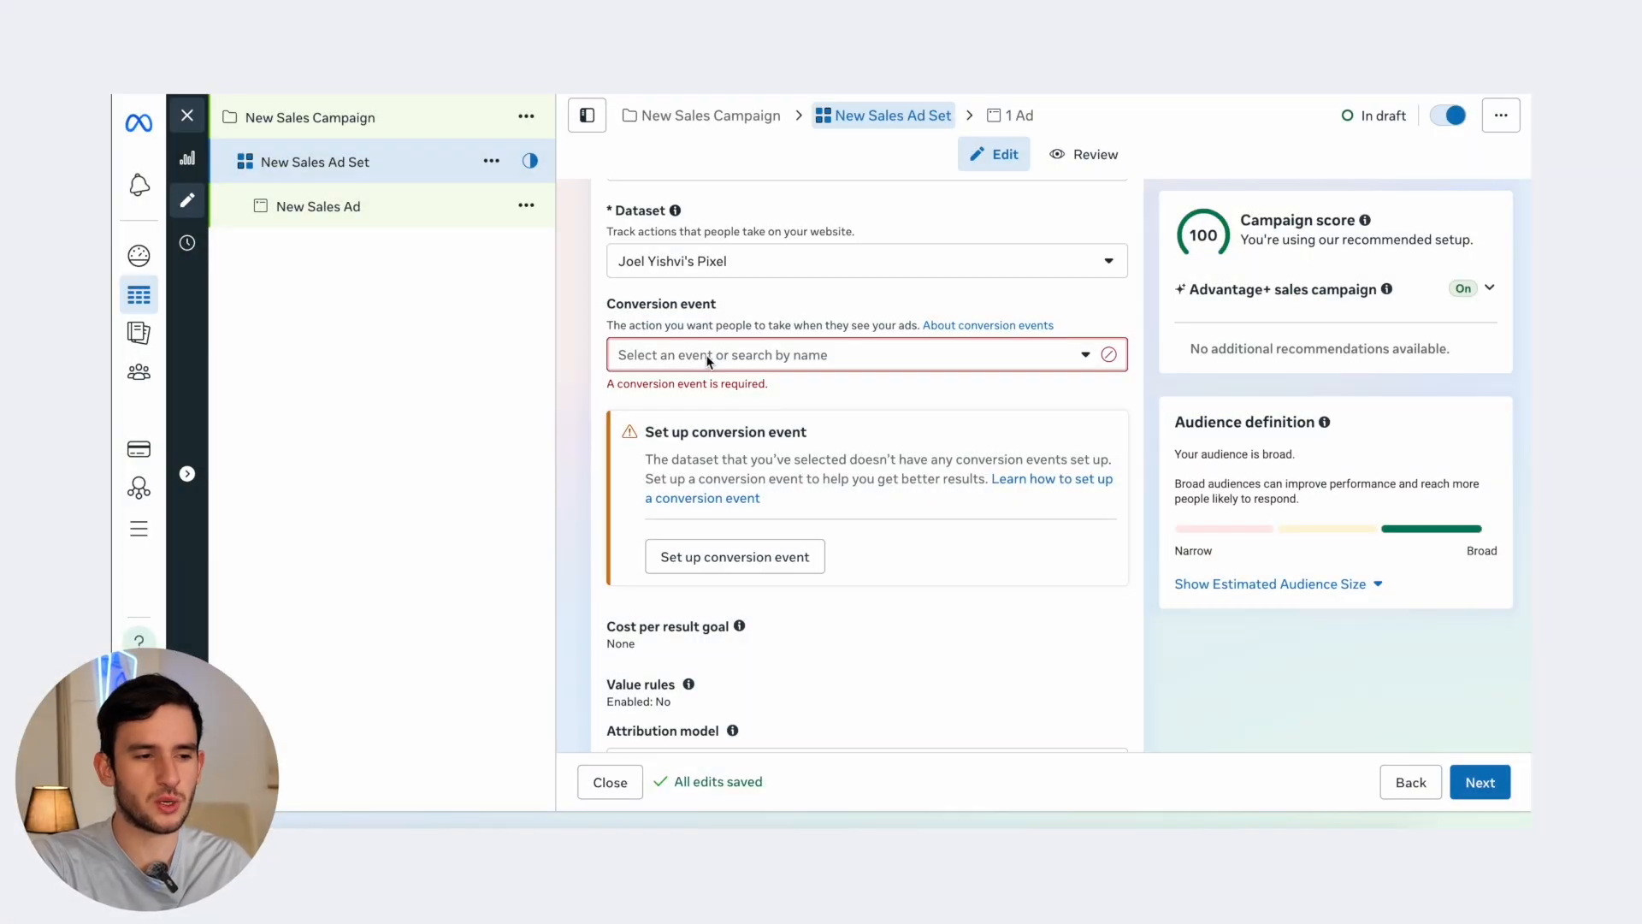
# - Choose Purchase as the ad set's conversion event and look over Budget & schedule
pyautogui.click(707, 361)
pyautogui.scroll(-3, 674, 505)
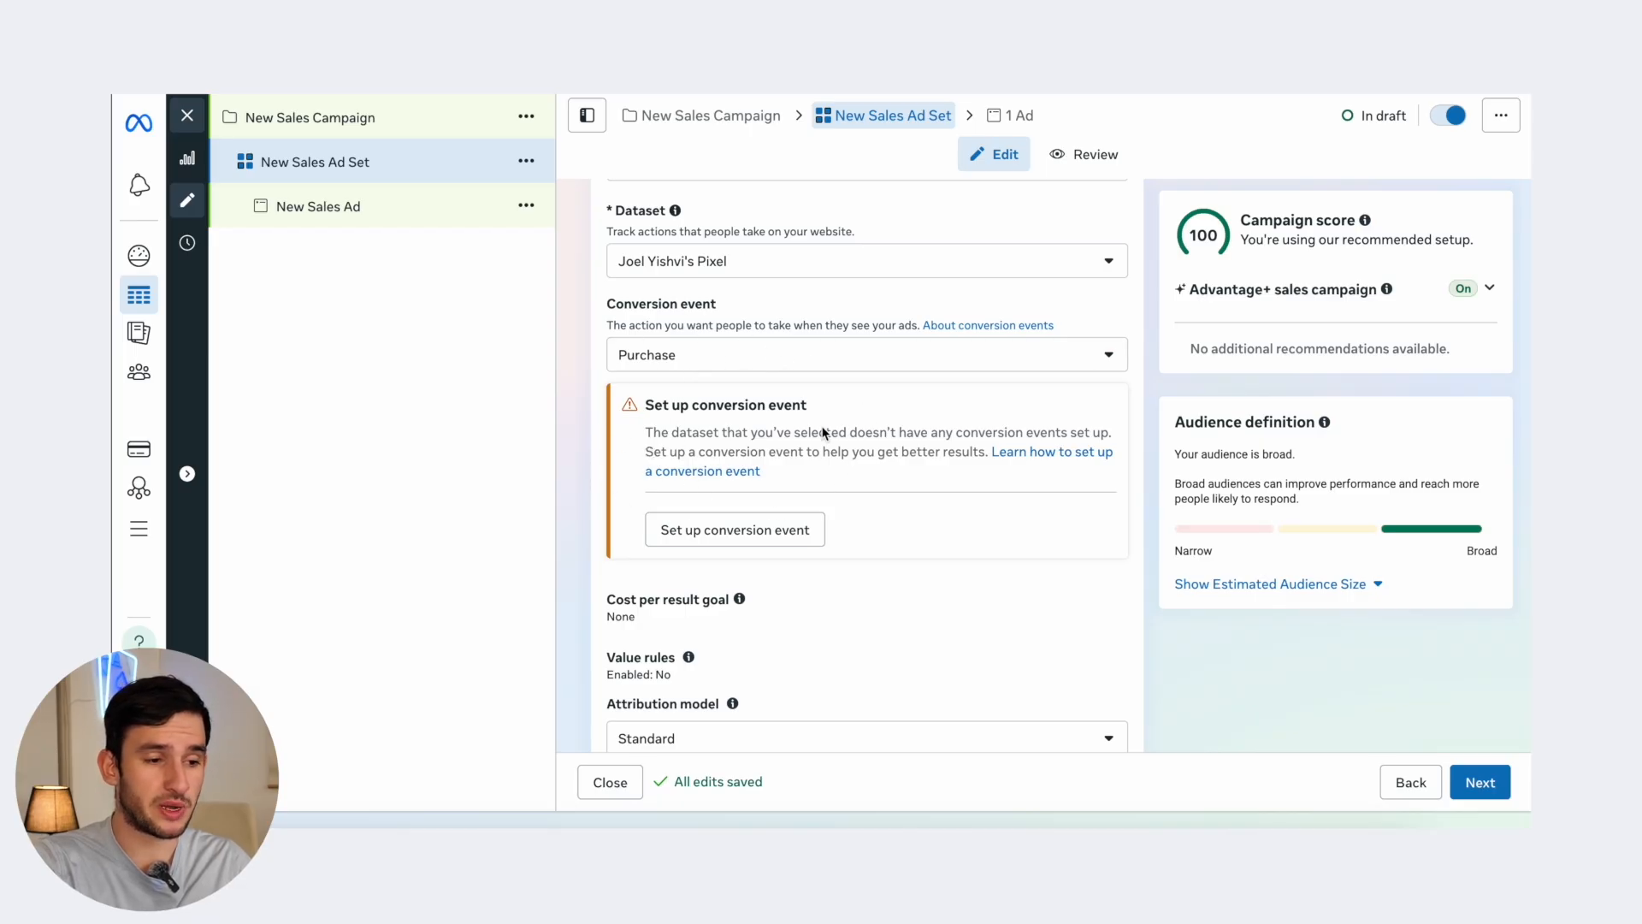
pyautogui.scroll(-1, 682, 462)
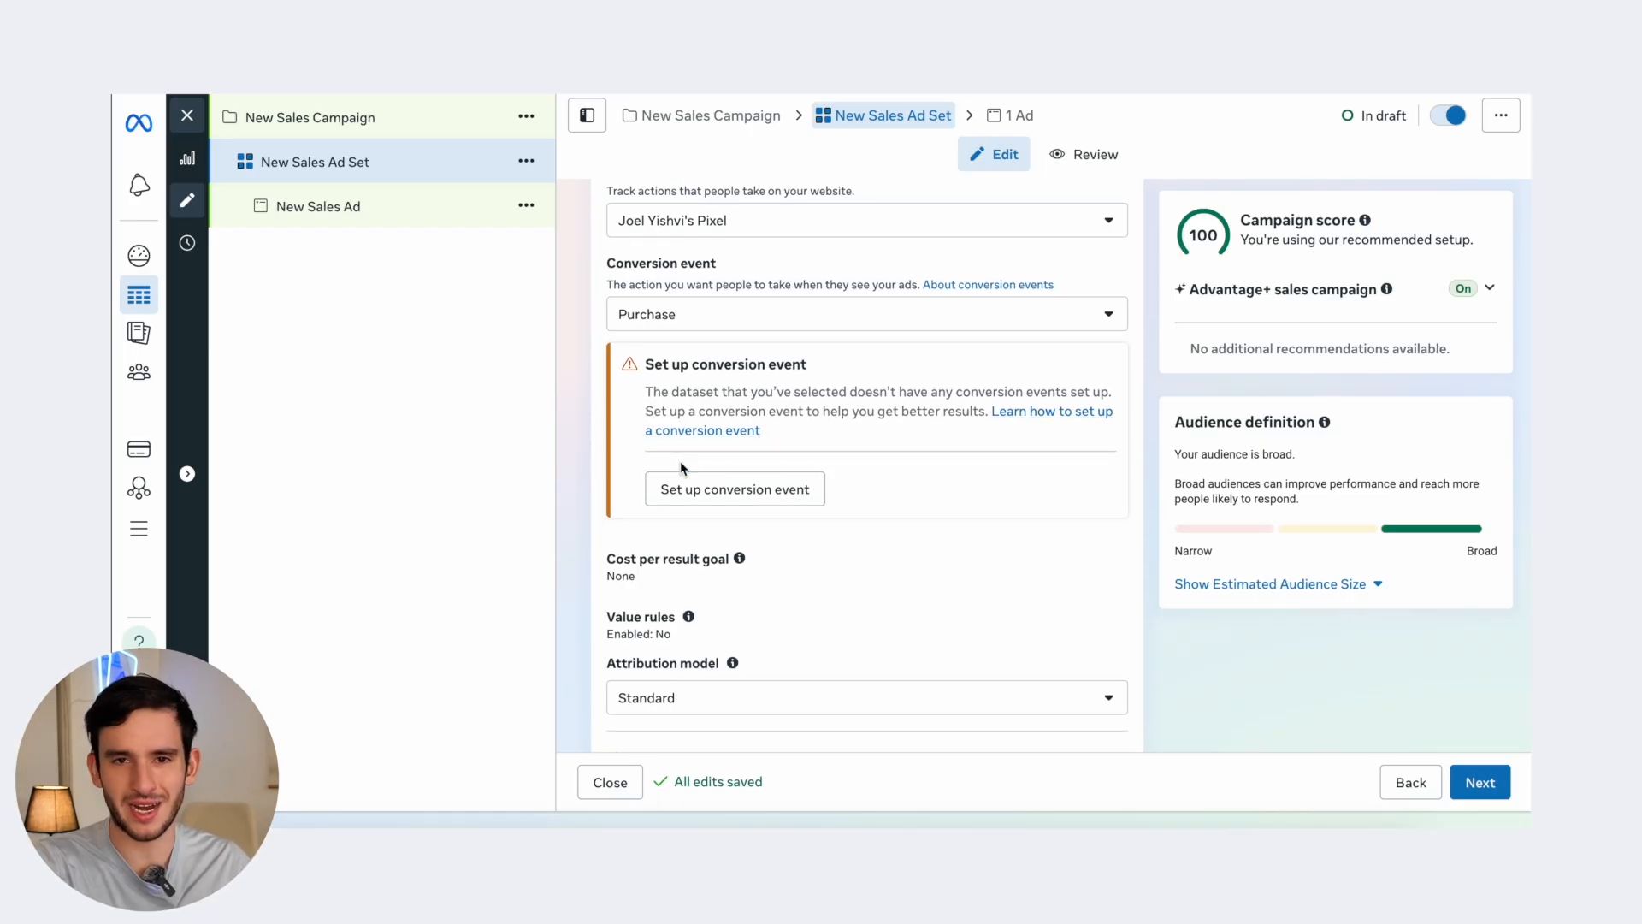
pyautogui.scroll(-4, 680, 461)
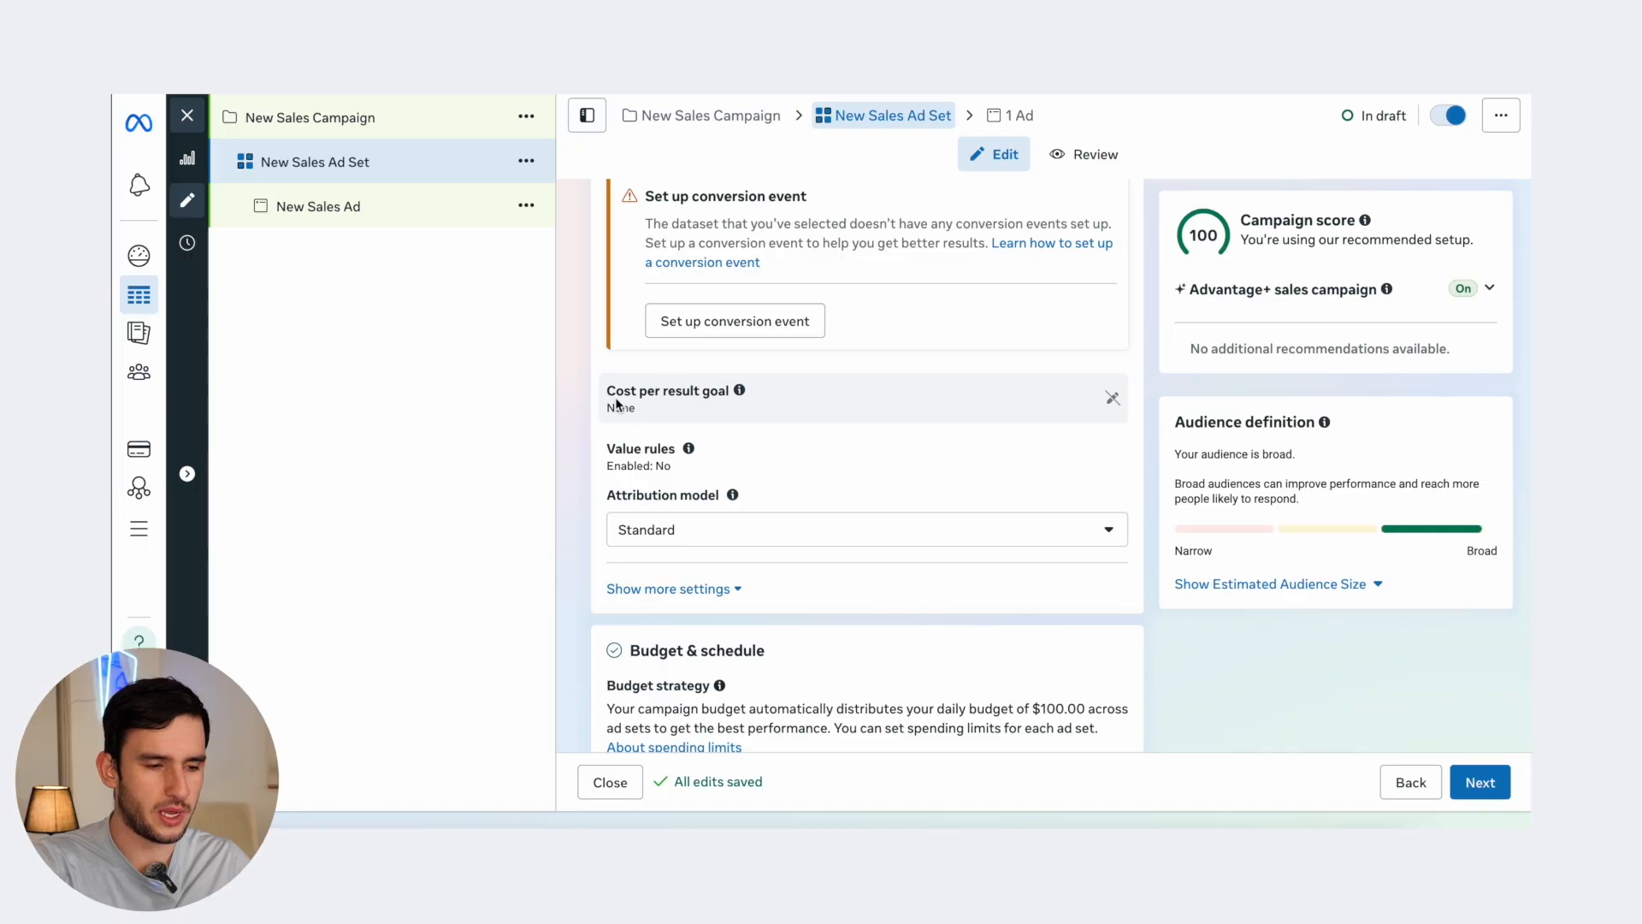
pyautogui.scroll(-5, 669, 563)
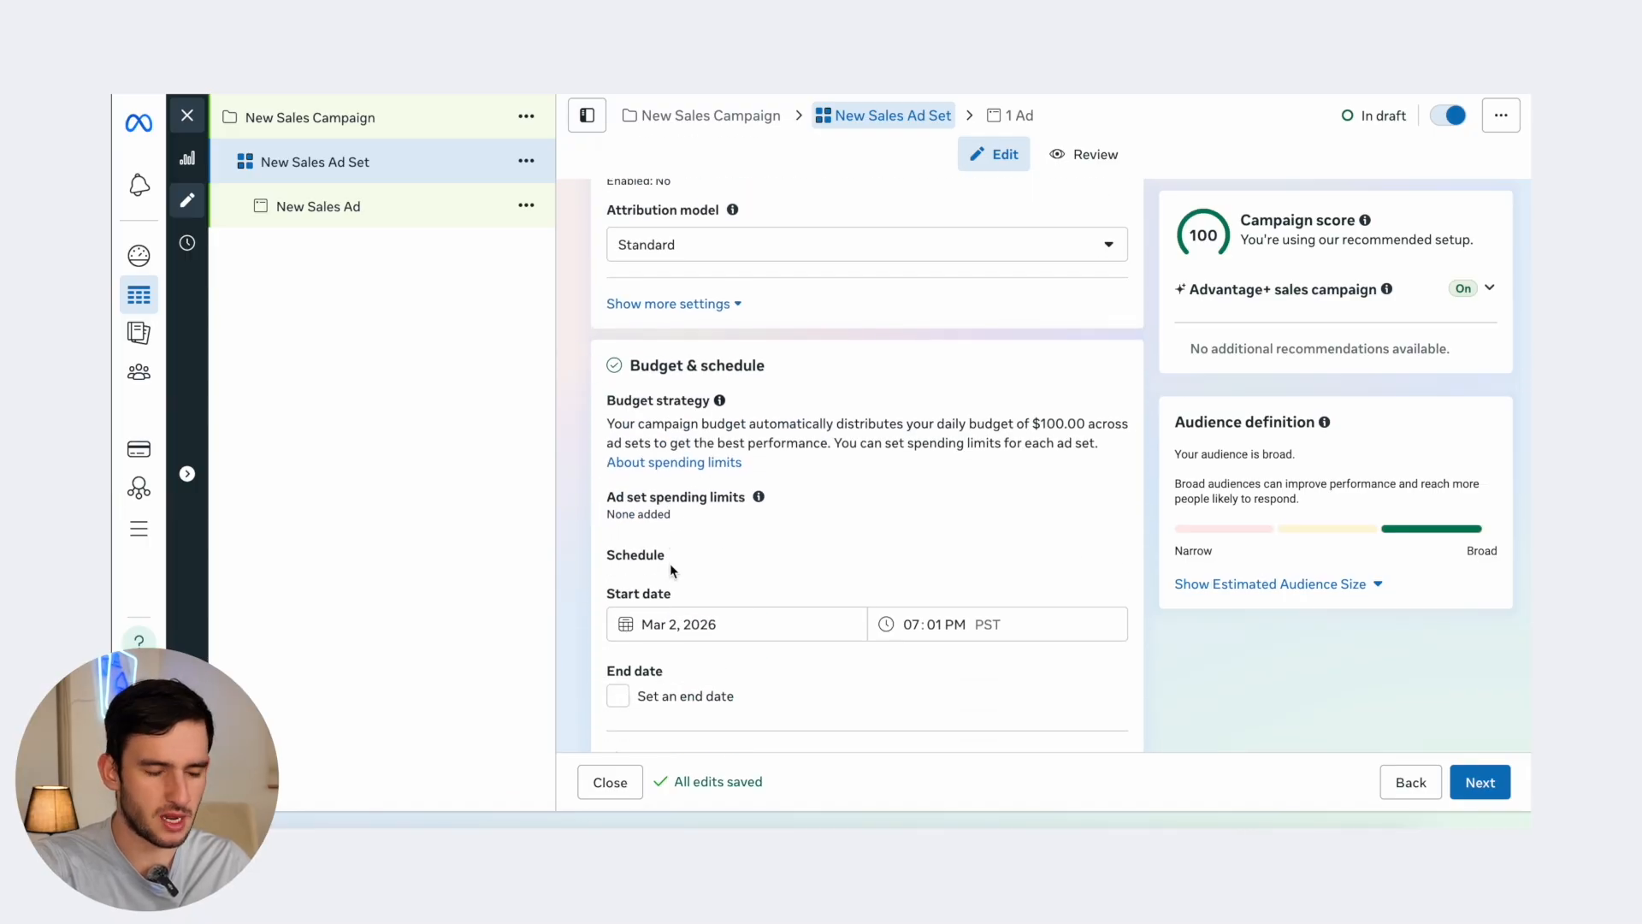
pyautogui.scroll(-1, 676, 545)
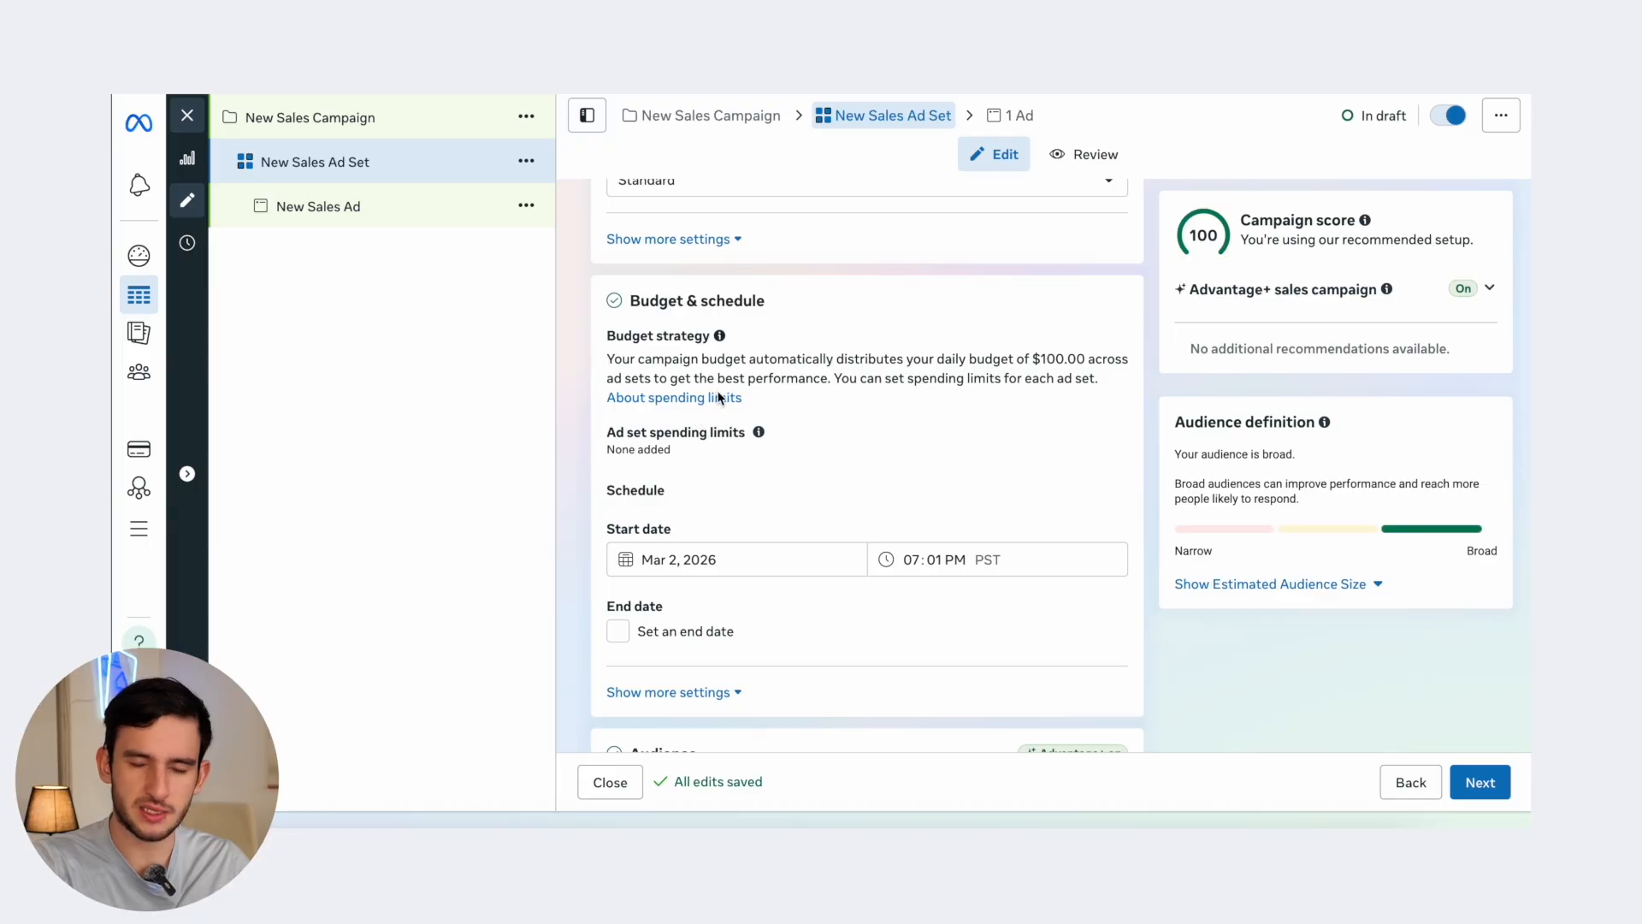
pyautogui.scroll(-7, 934, 360)
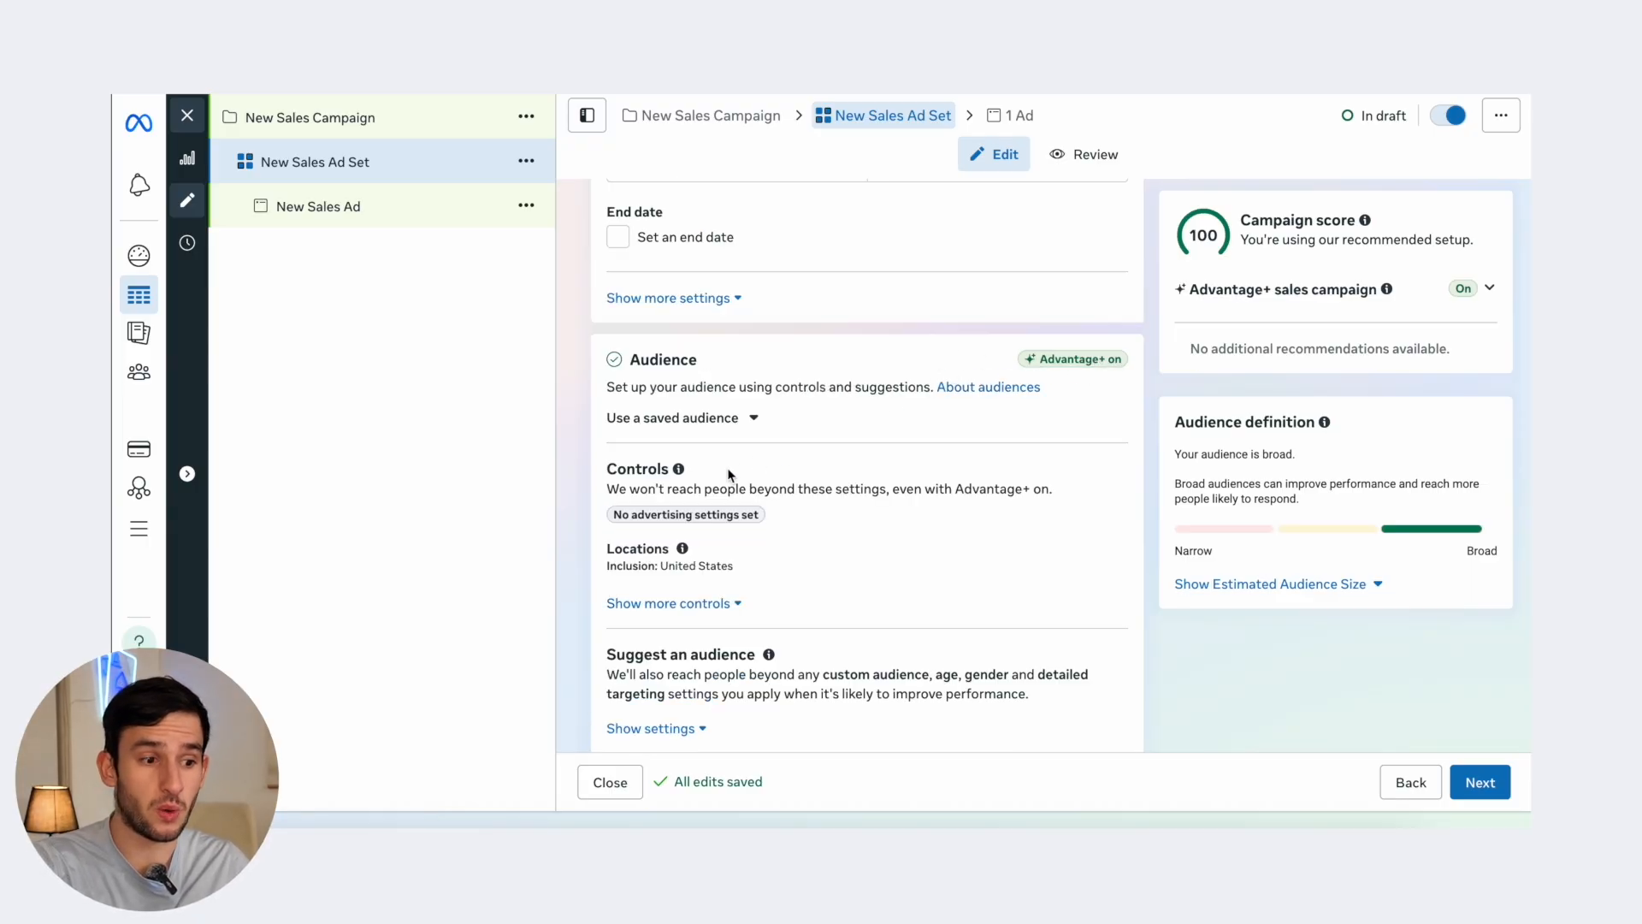
pyautogui.scroll(-1, 729, 476)
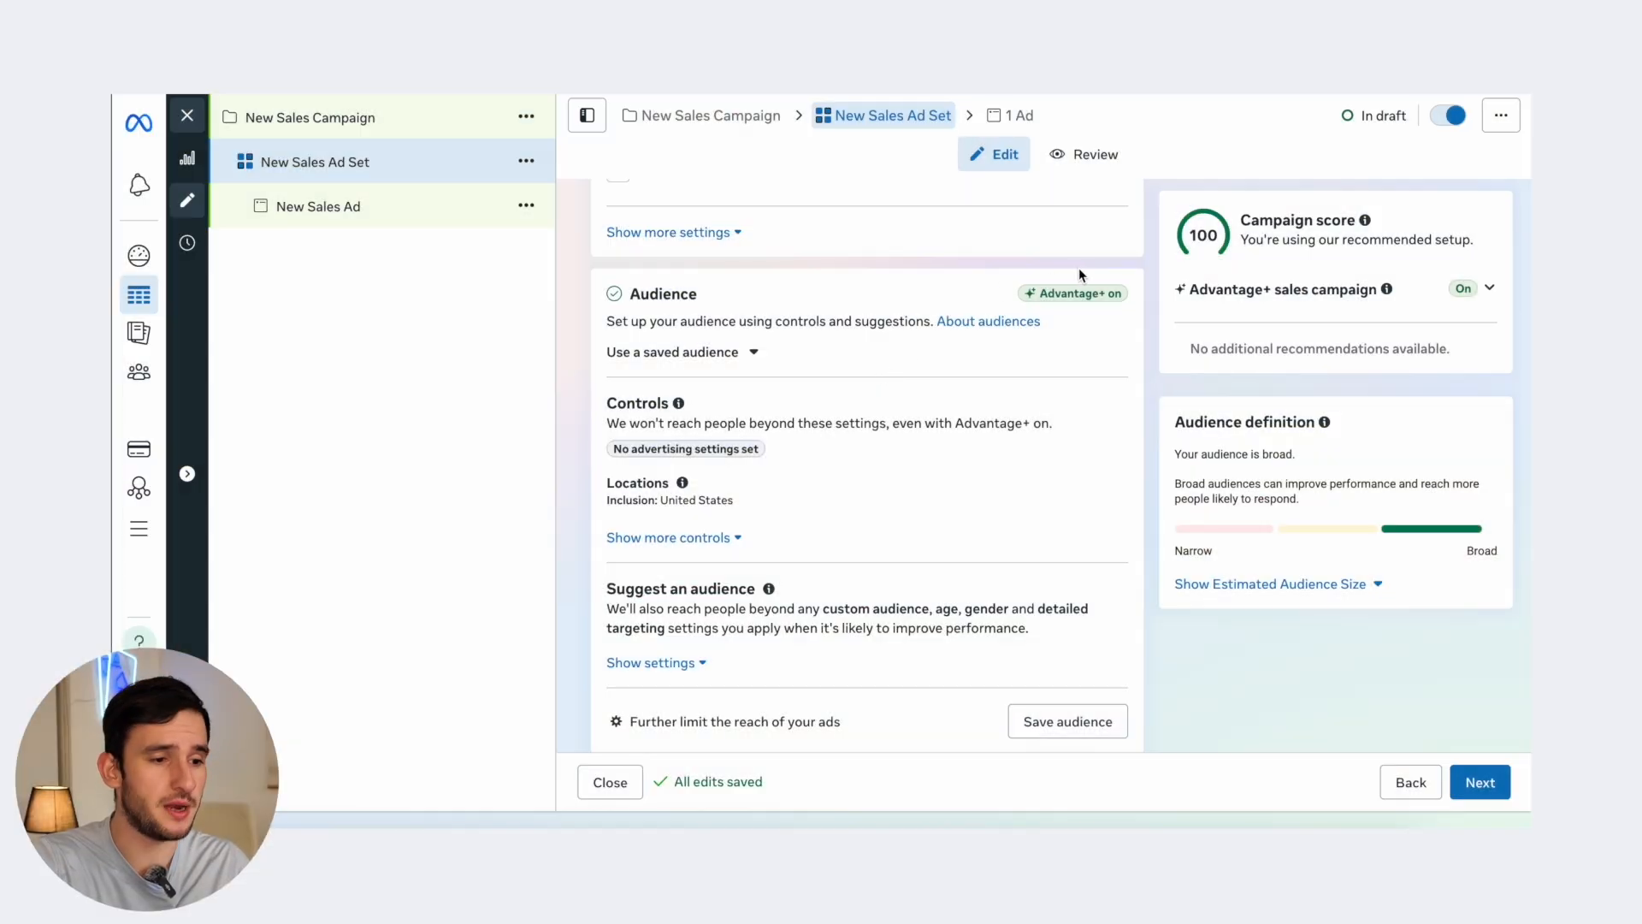
# - Look over the ad set's Ad transparency and Placements, then advance to the New Sales Ad
pyautogui.scroll(-2, 1079, 269)
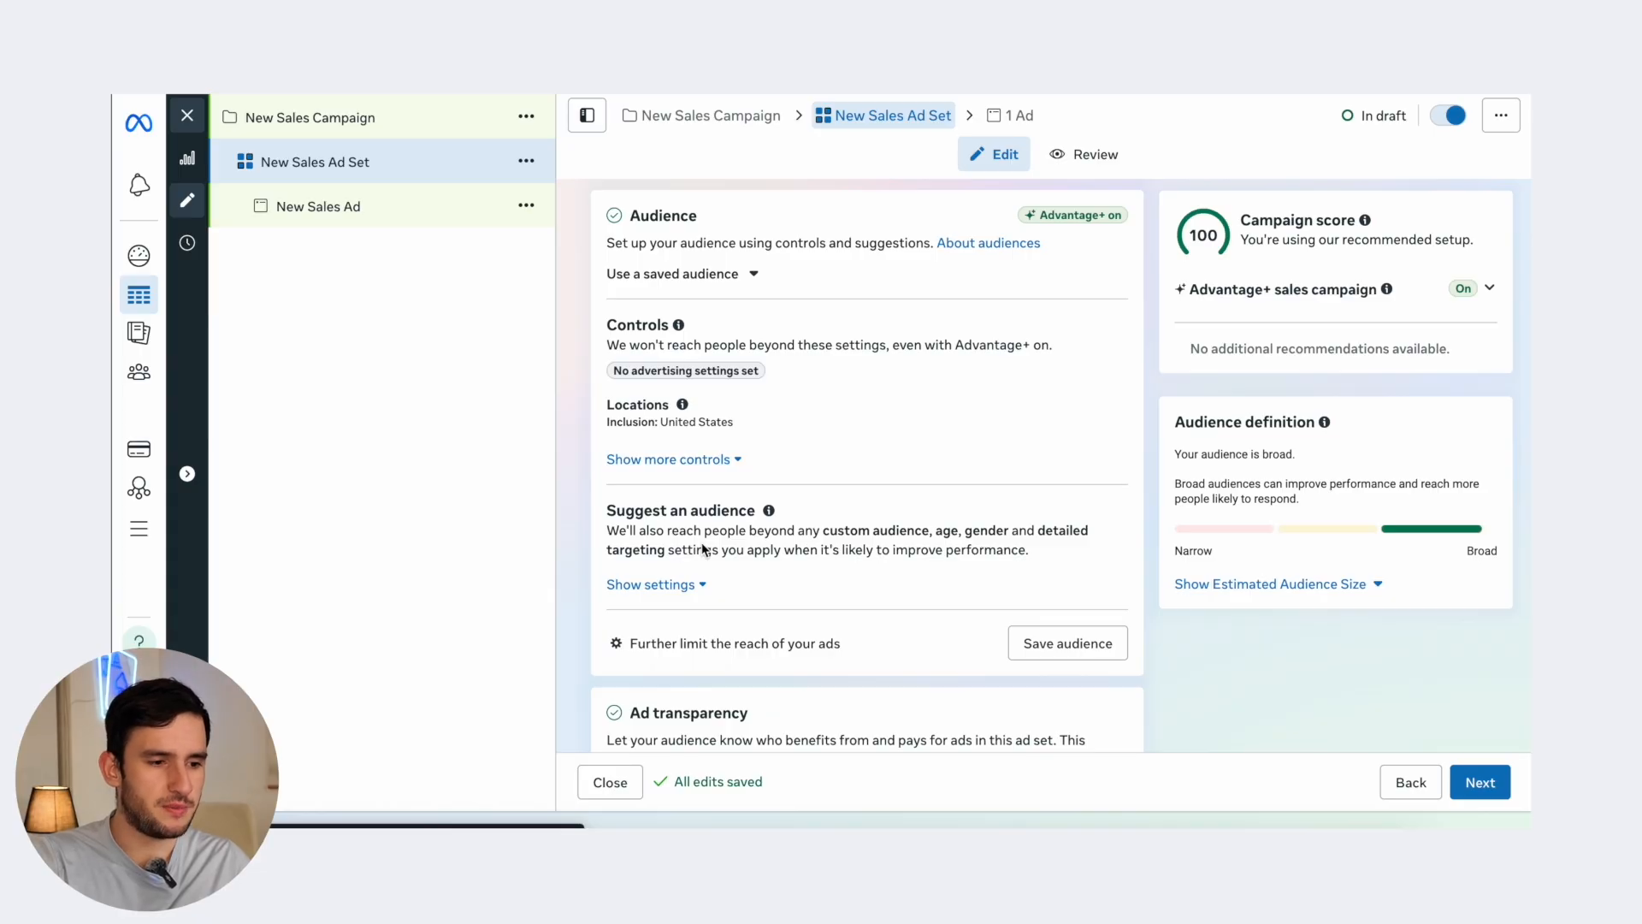
pyautogui.scroll(-1, 696, 531)
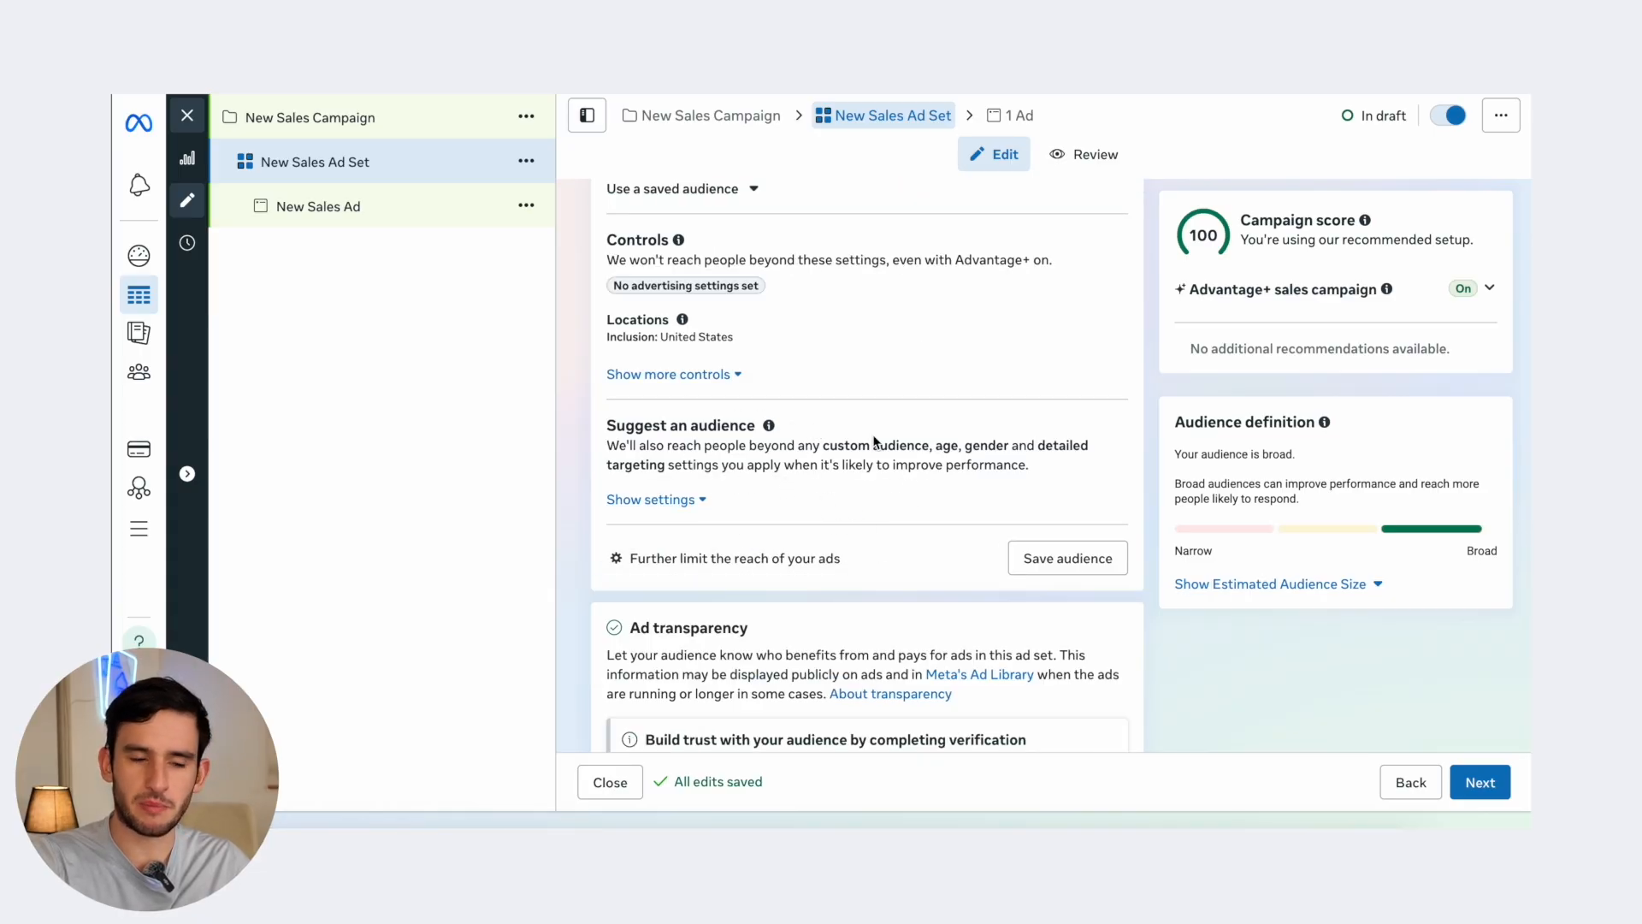
pyautogui.scroll(-4, 768, 296)
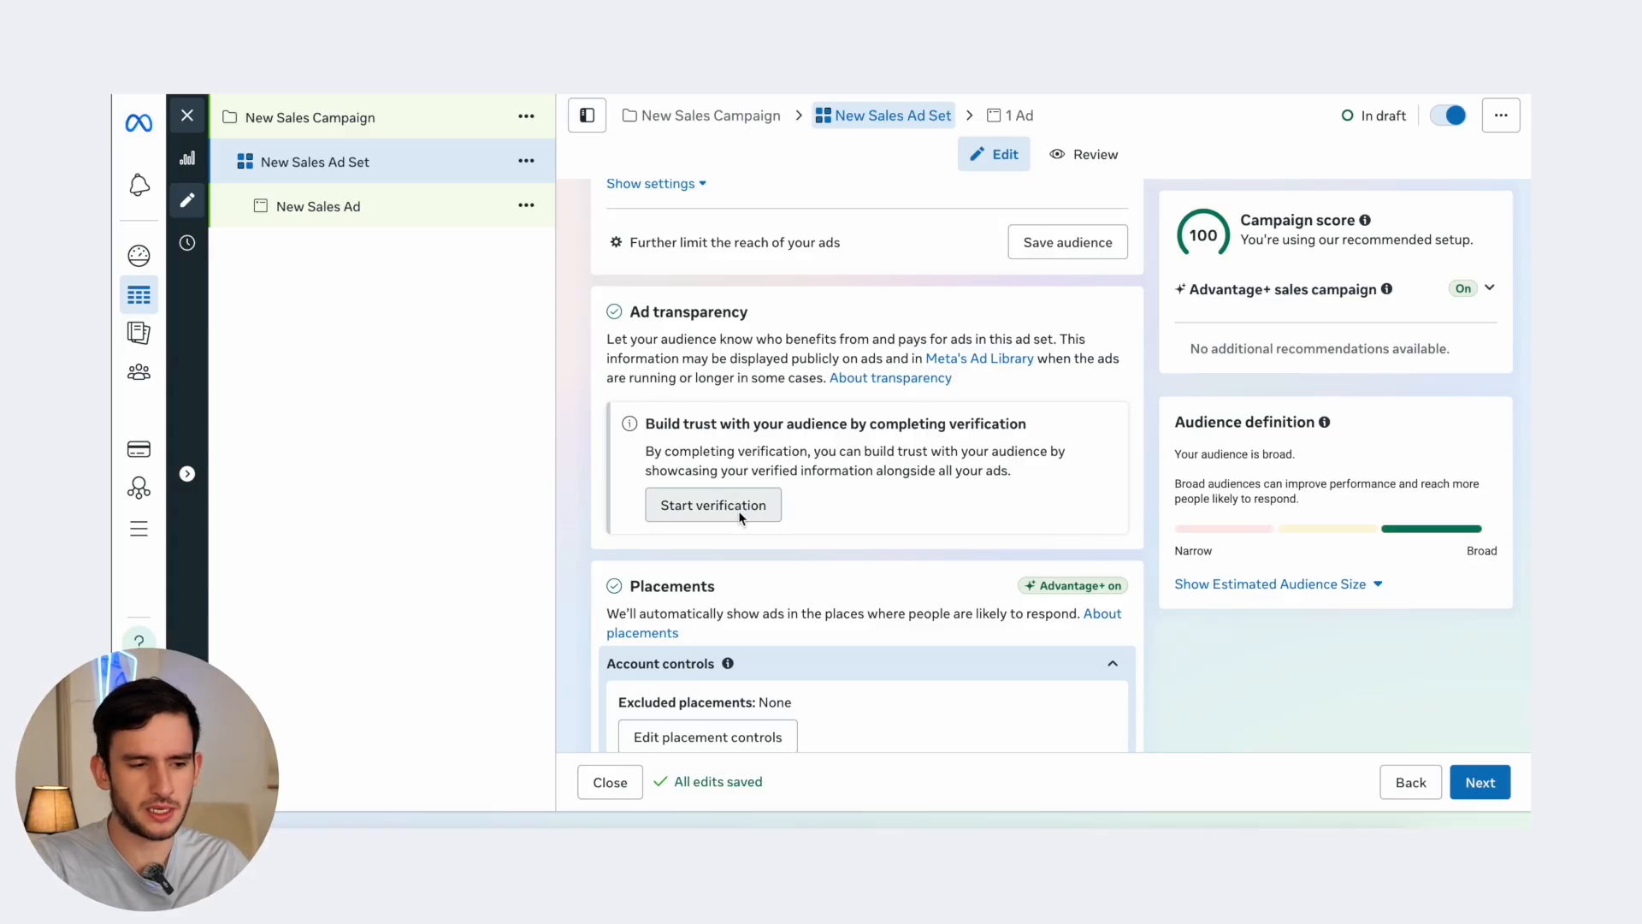
pyautogui.scroll(-2, 890, 465)
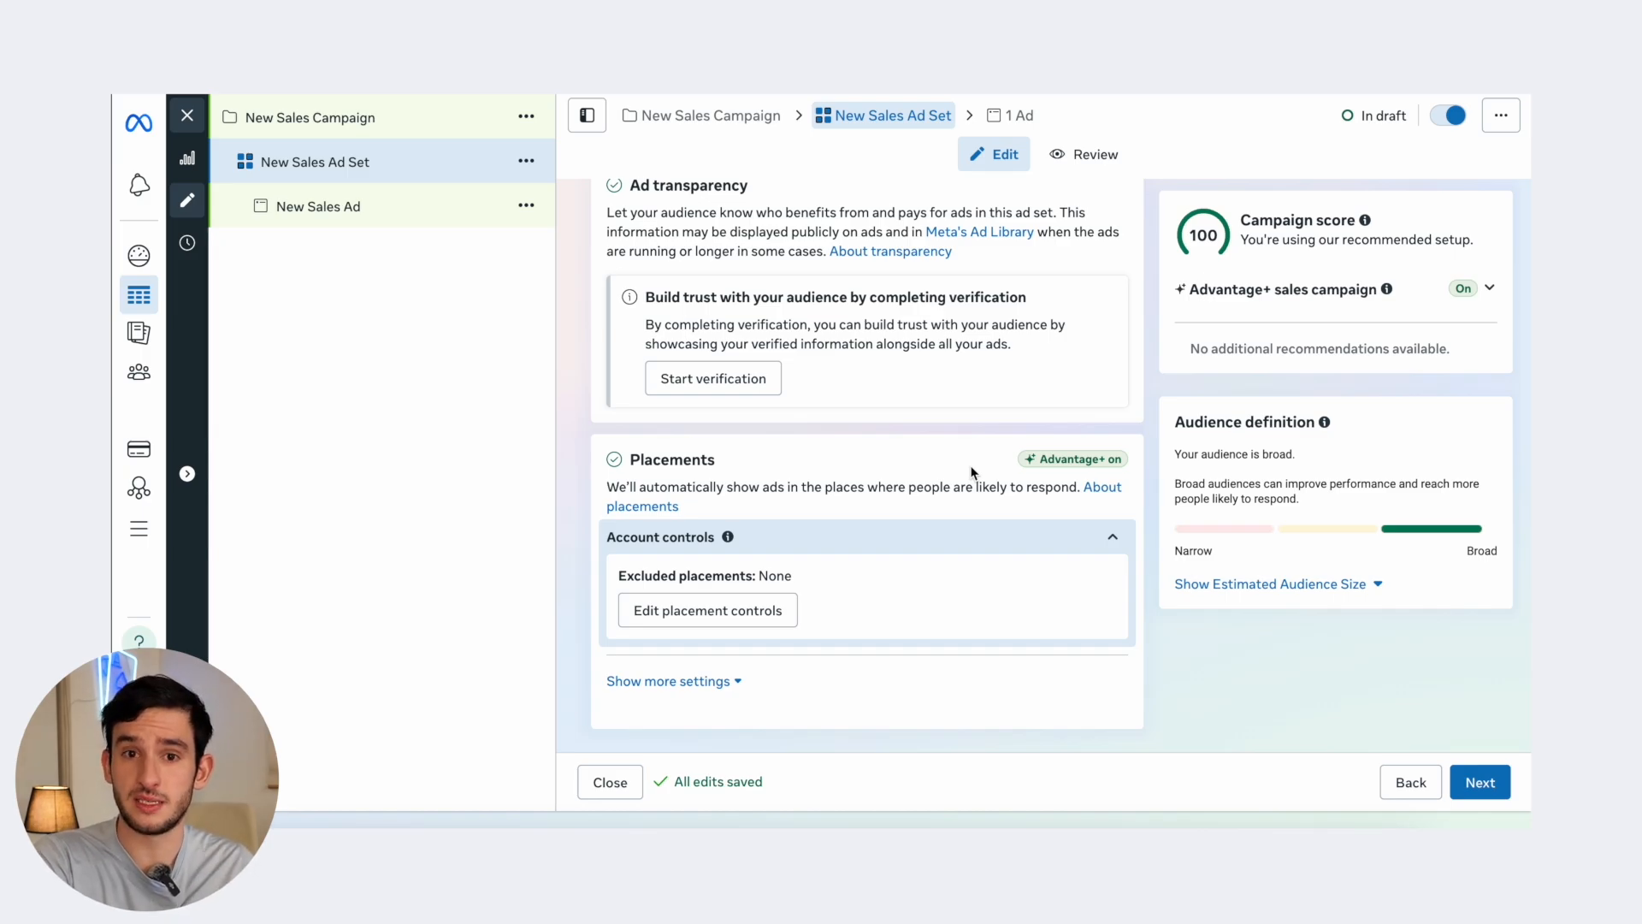
pyautogui.scroll(20, 971, 467)
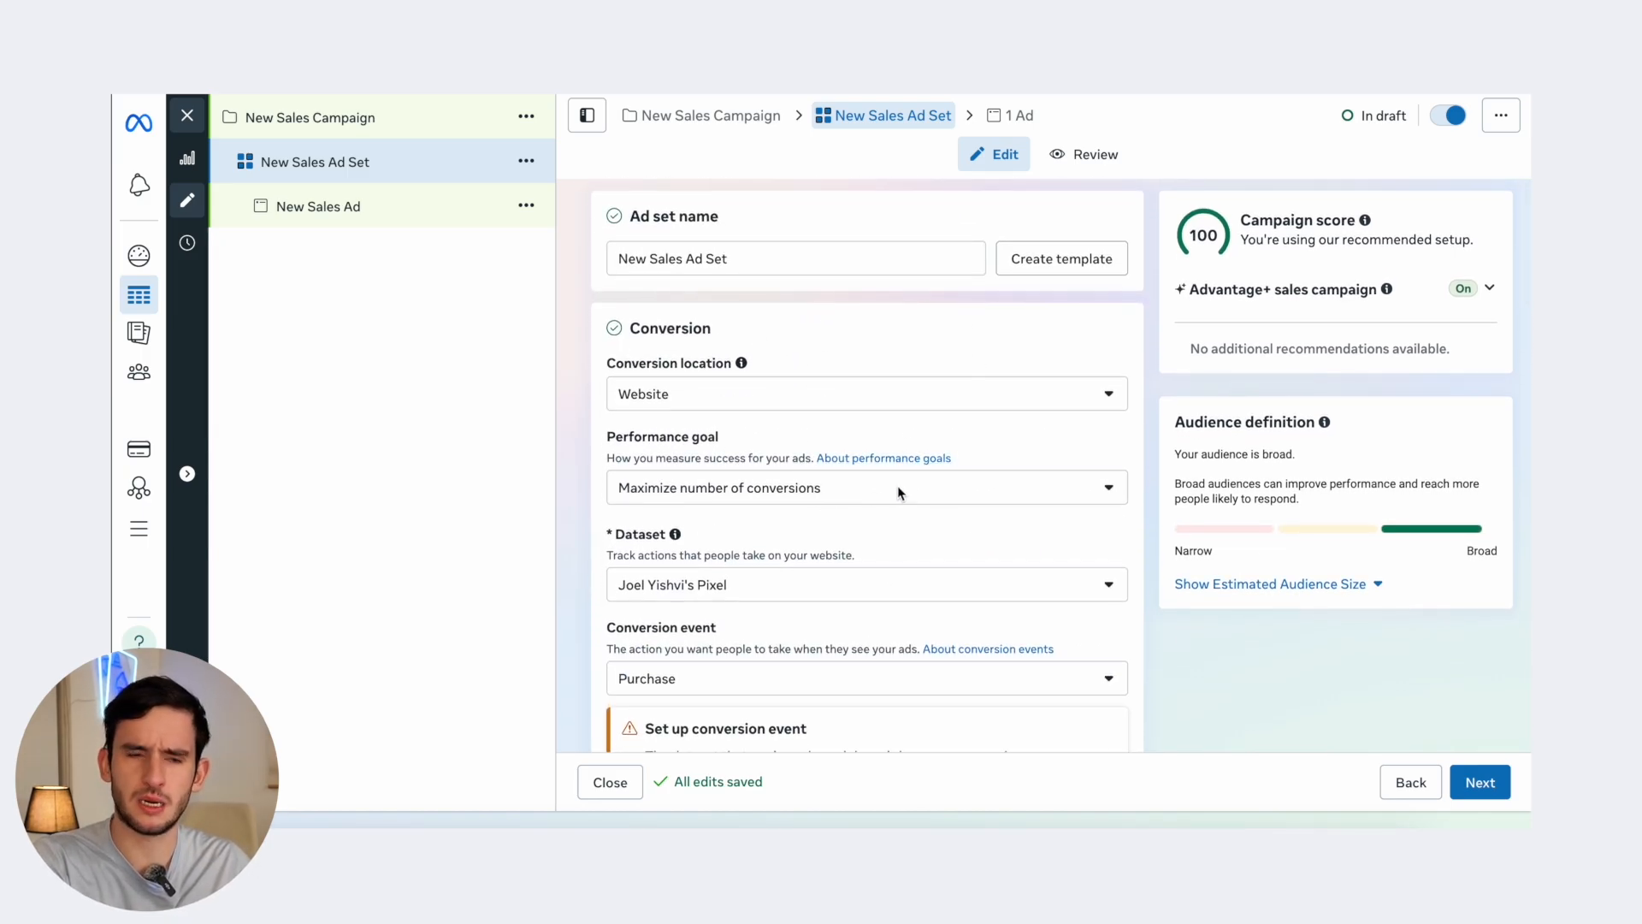
pyautogui.scroll(-1, 871, 458)
pyautogui.click(1481, 781)
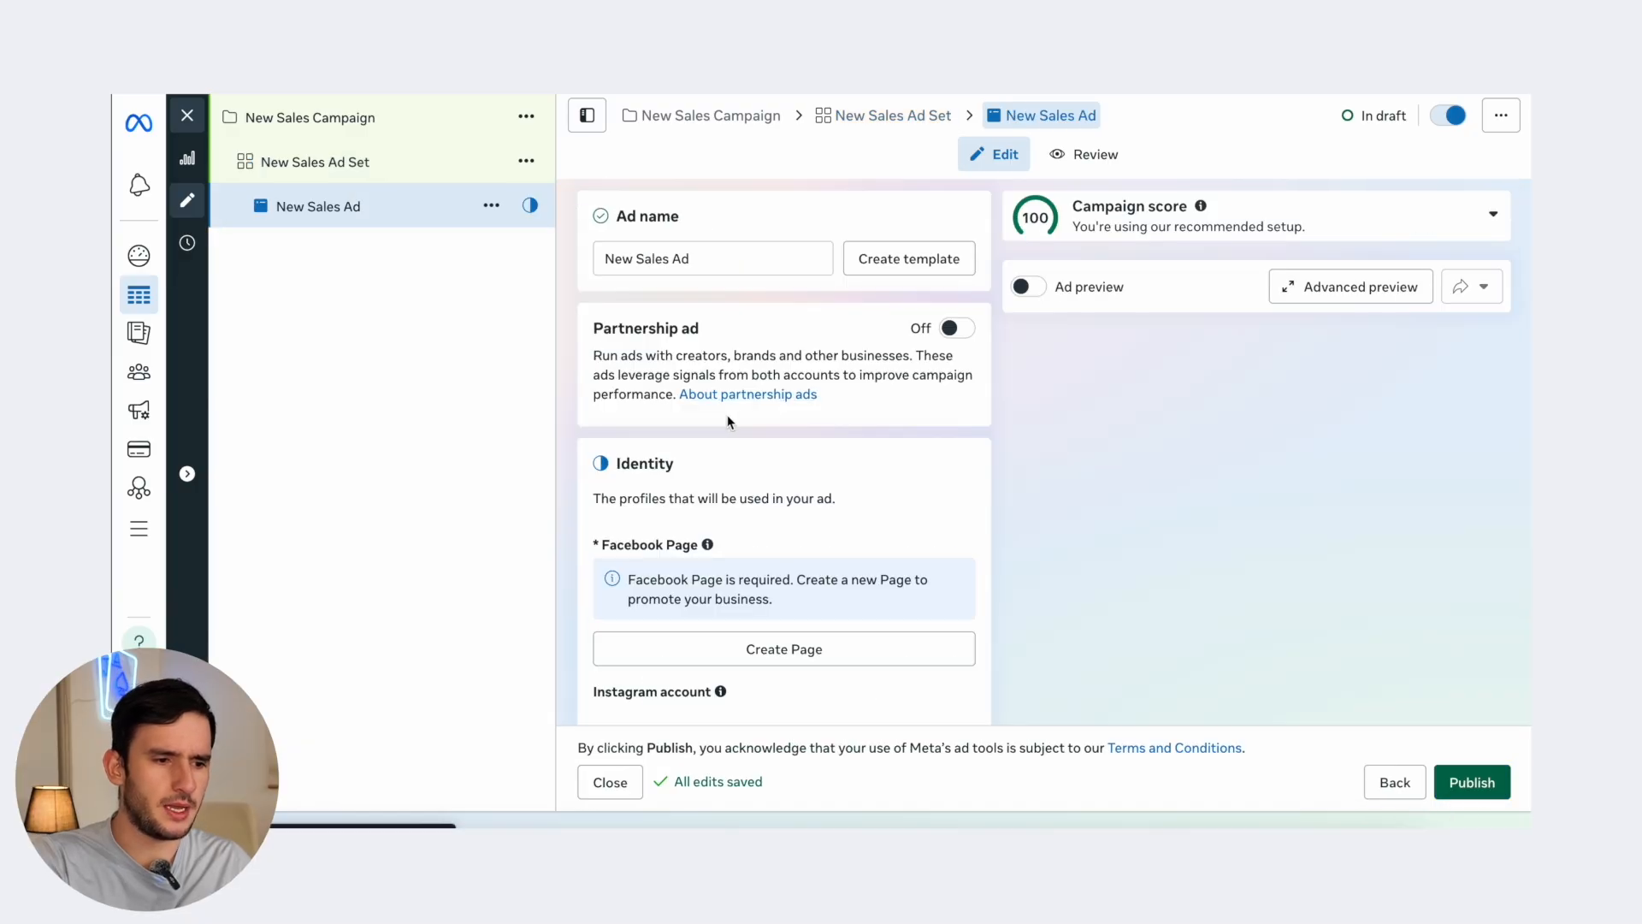
# - Select the ad's current name in the Ad name field
pyautogui.scroll(-1, 729, 421)
pyautogui.scroll(4, 729, 422)
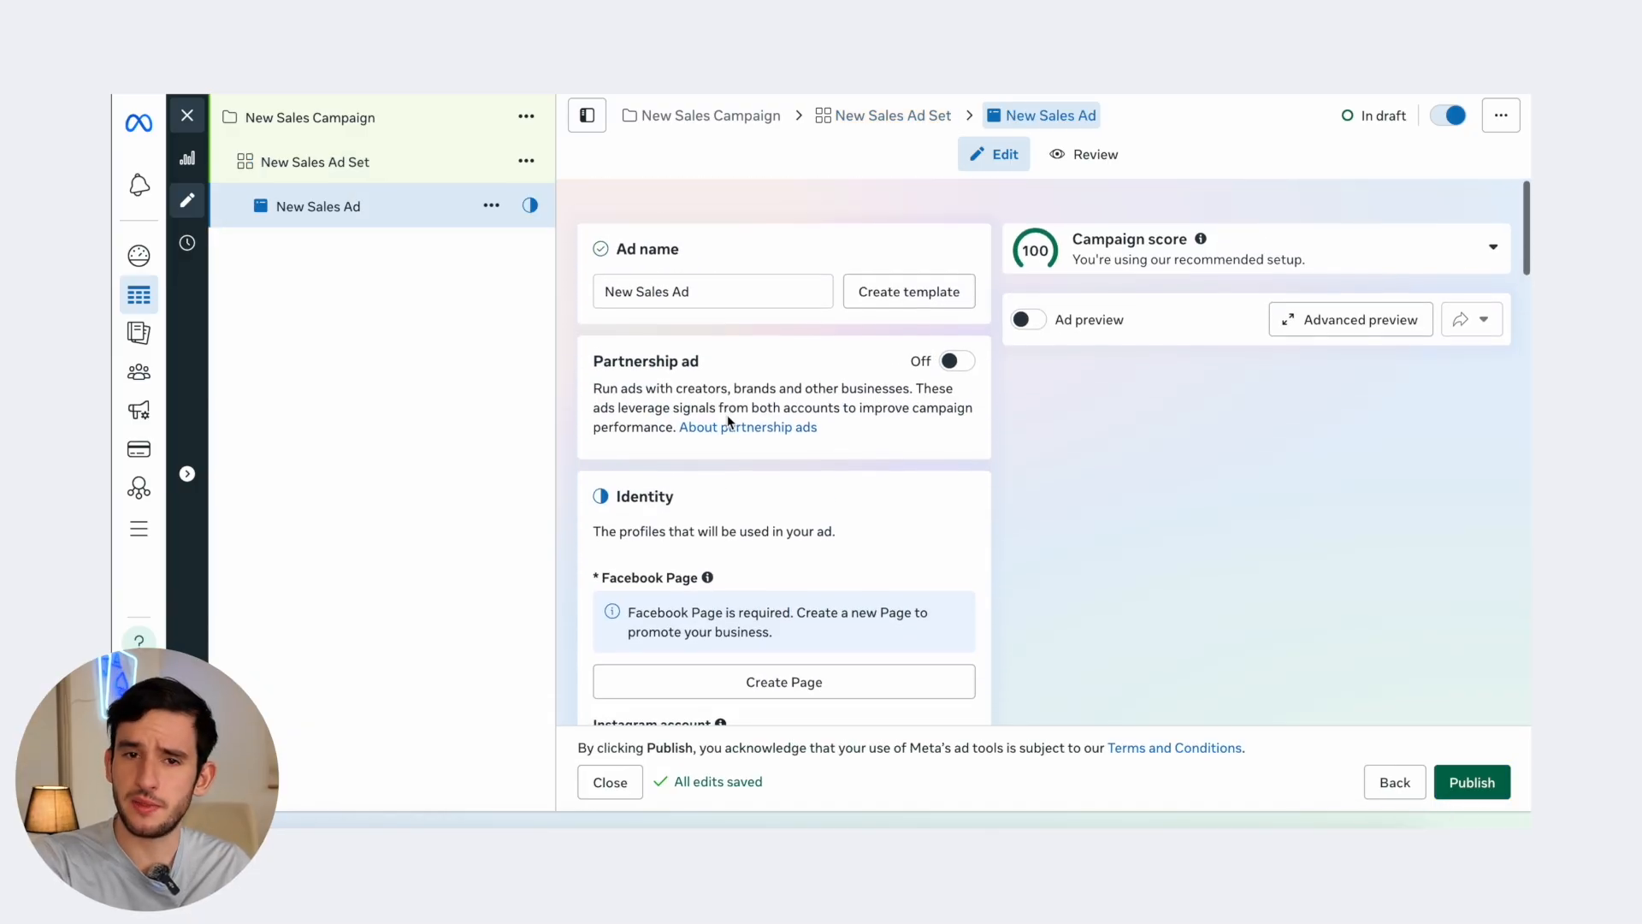
pyautogui.moveTo(703, 259); pyautogui.dragTo(570, 261)
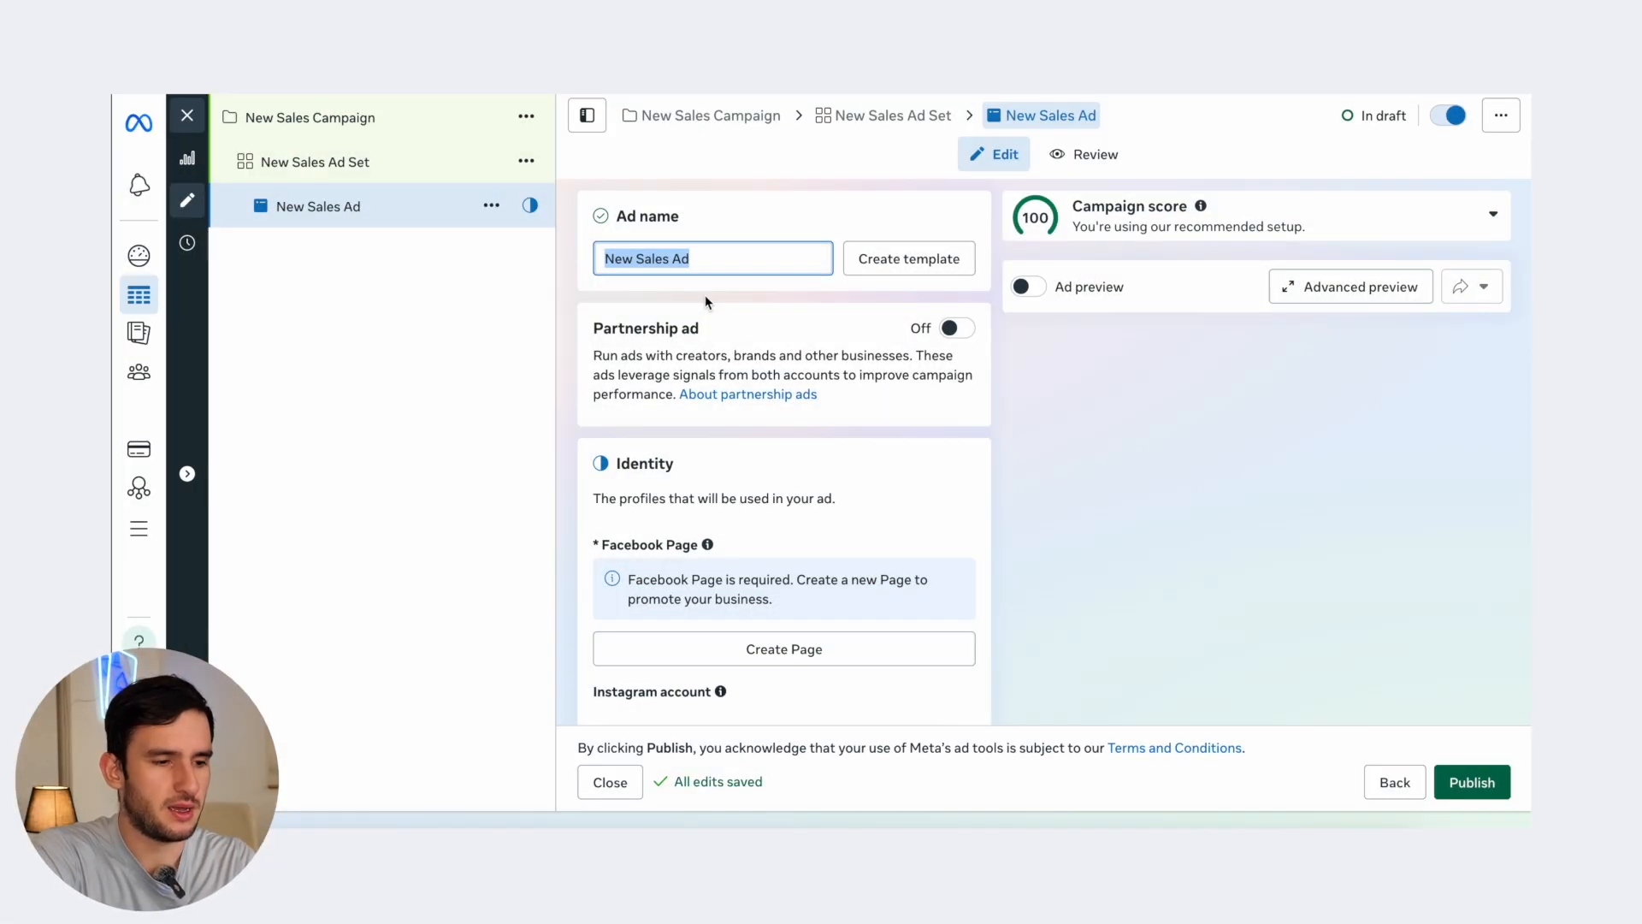
# - Name the ad 'AD Creative 1'; the ad set's actions menu is opened and dismissed
pyautogui.write('AD Creative 1')
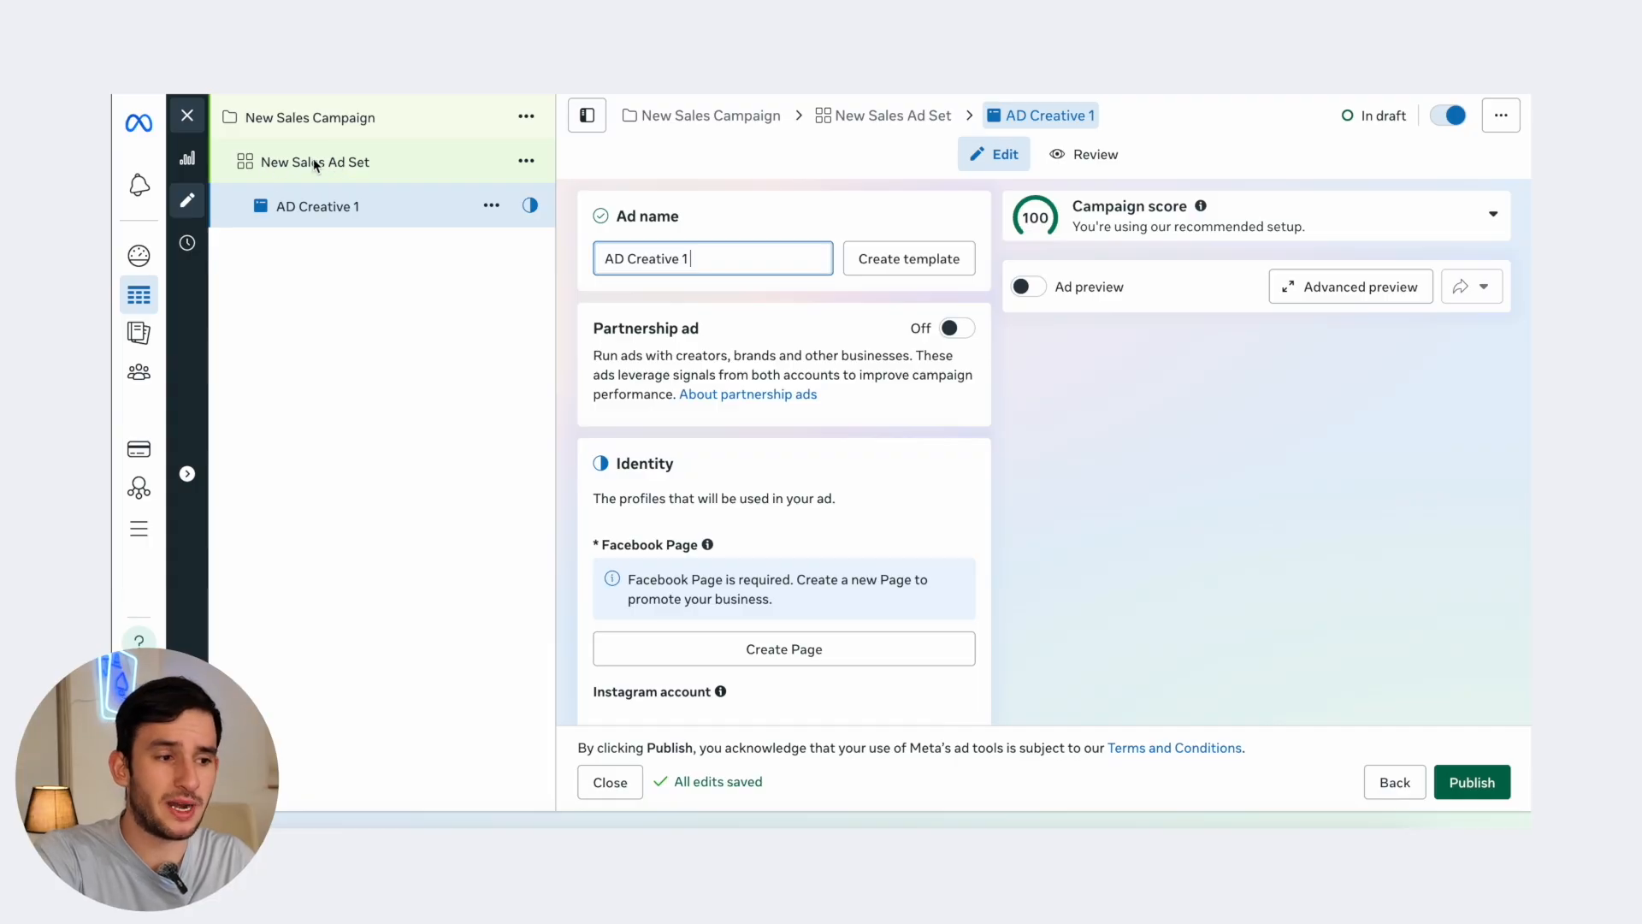
pyautogui.click(525, 161)
pyautogui.press('Escape')
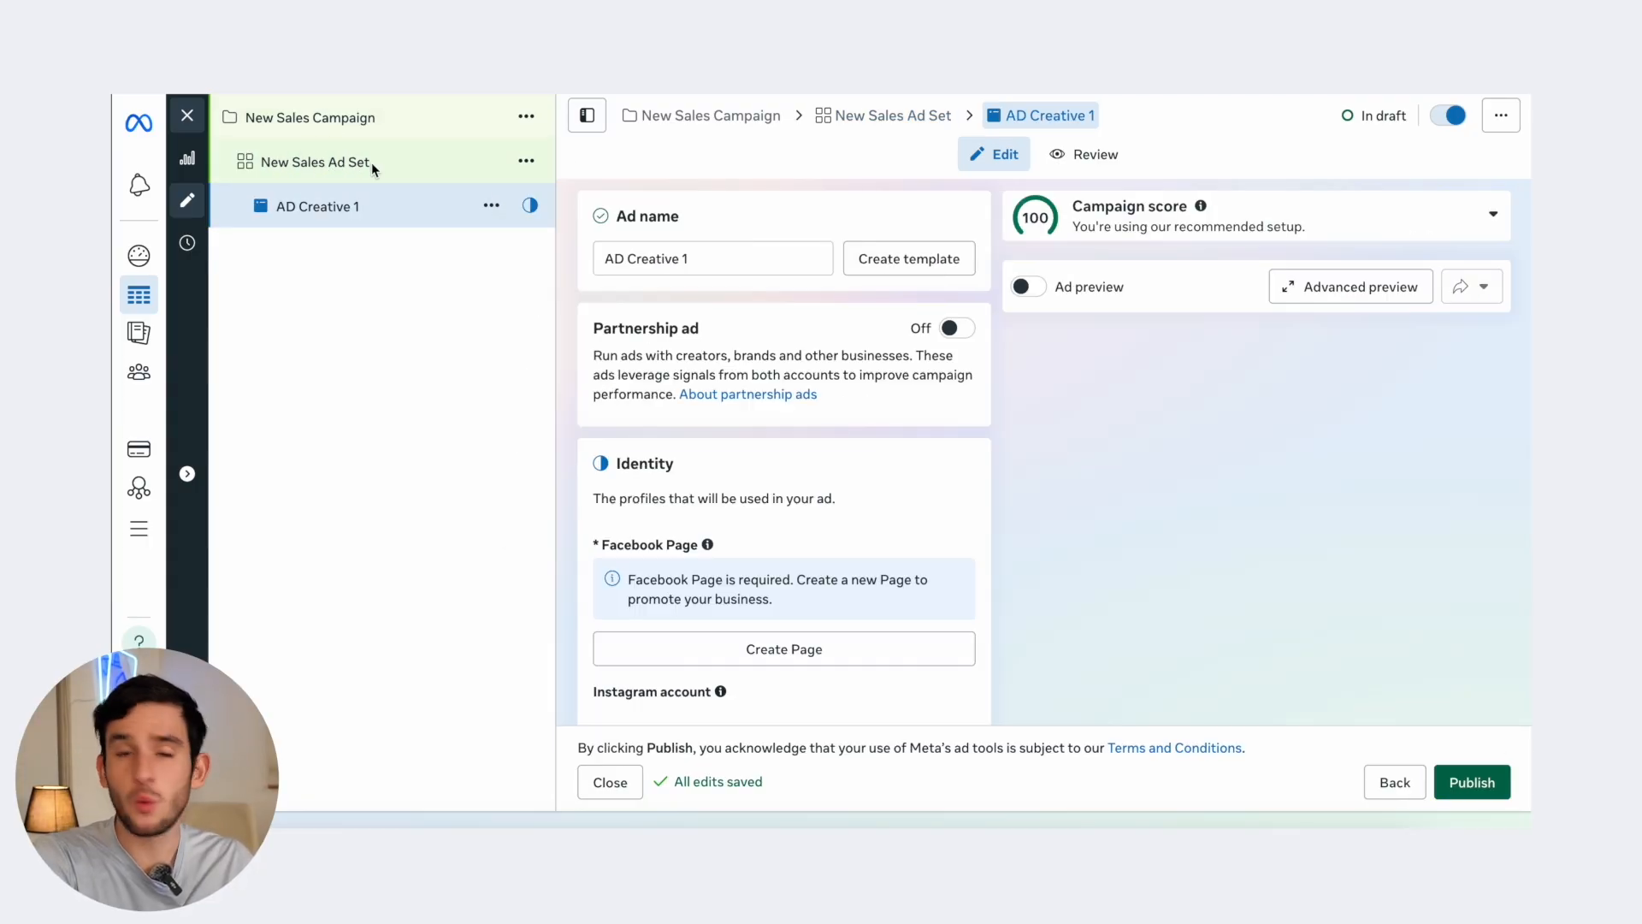
# - Rename the ad set to 'AD set 1' and return to the AD Creative 1 ad
pyautogui.click(397, 167)
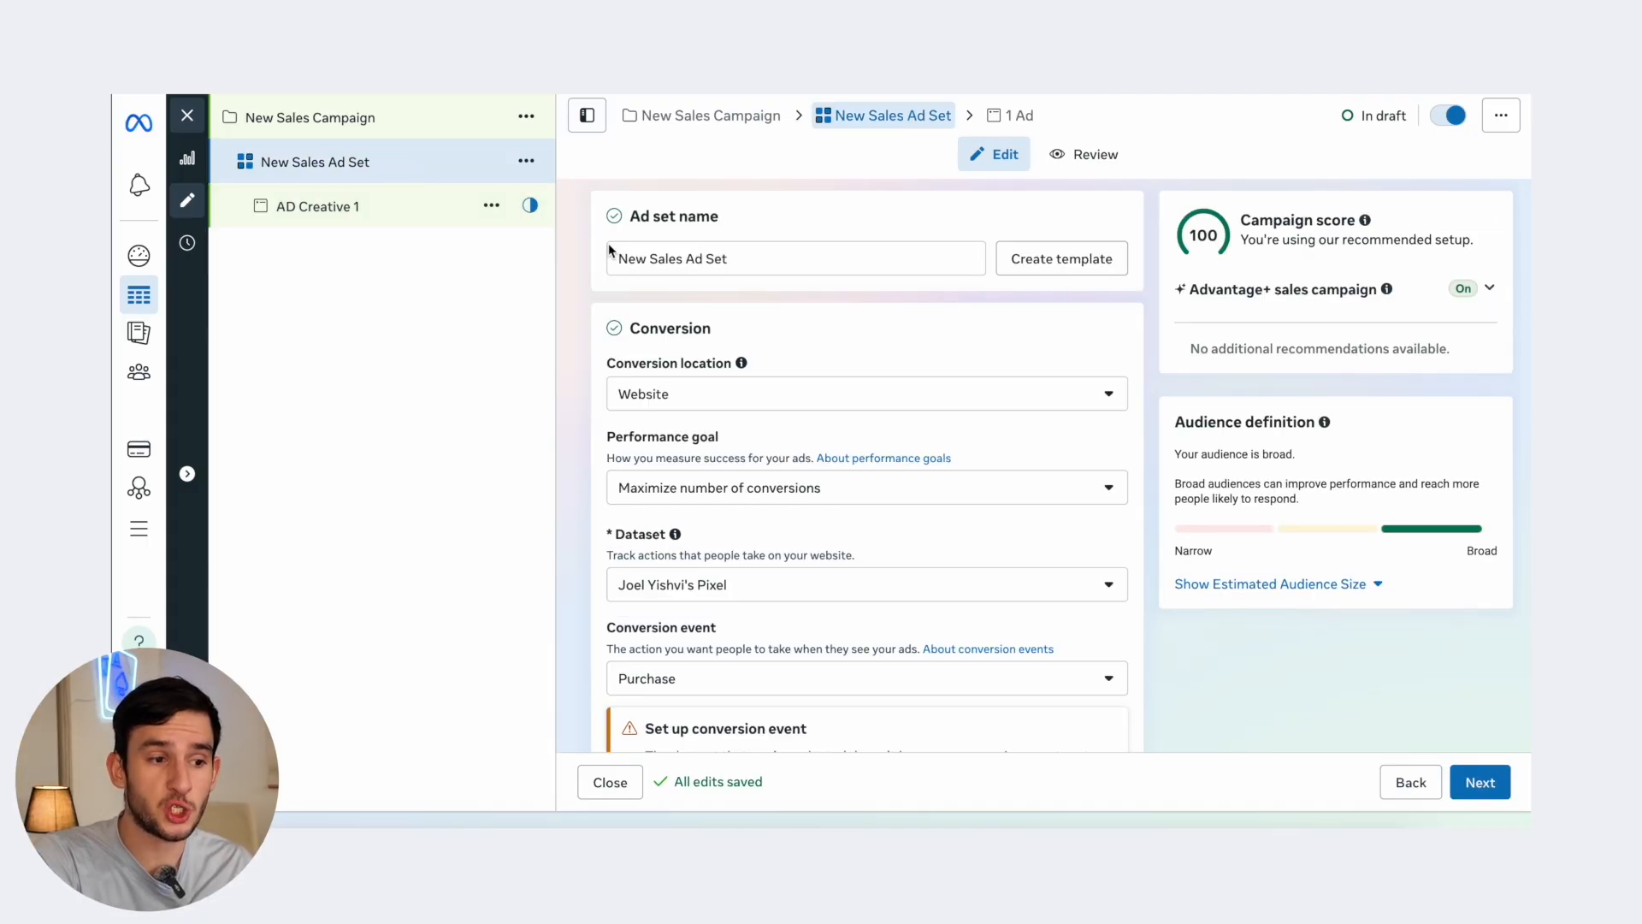
pyautogui.click(750, 259)
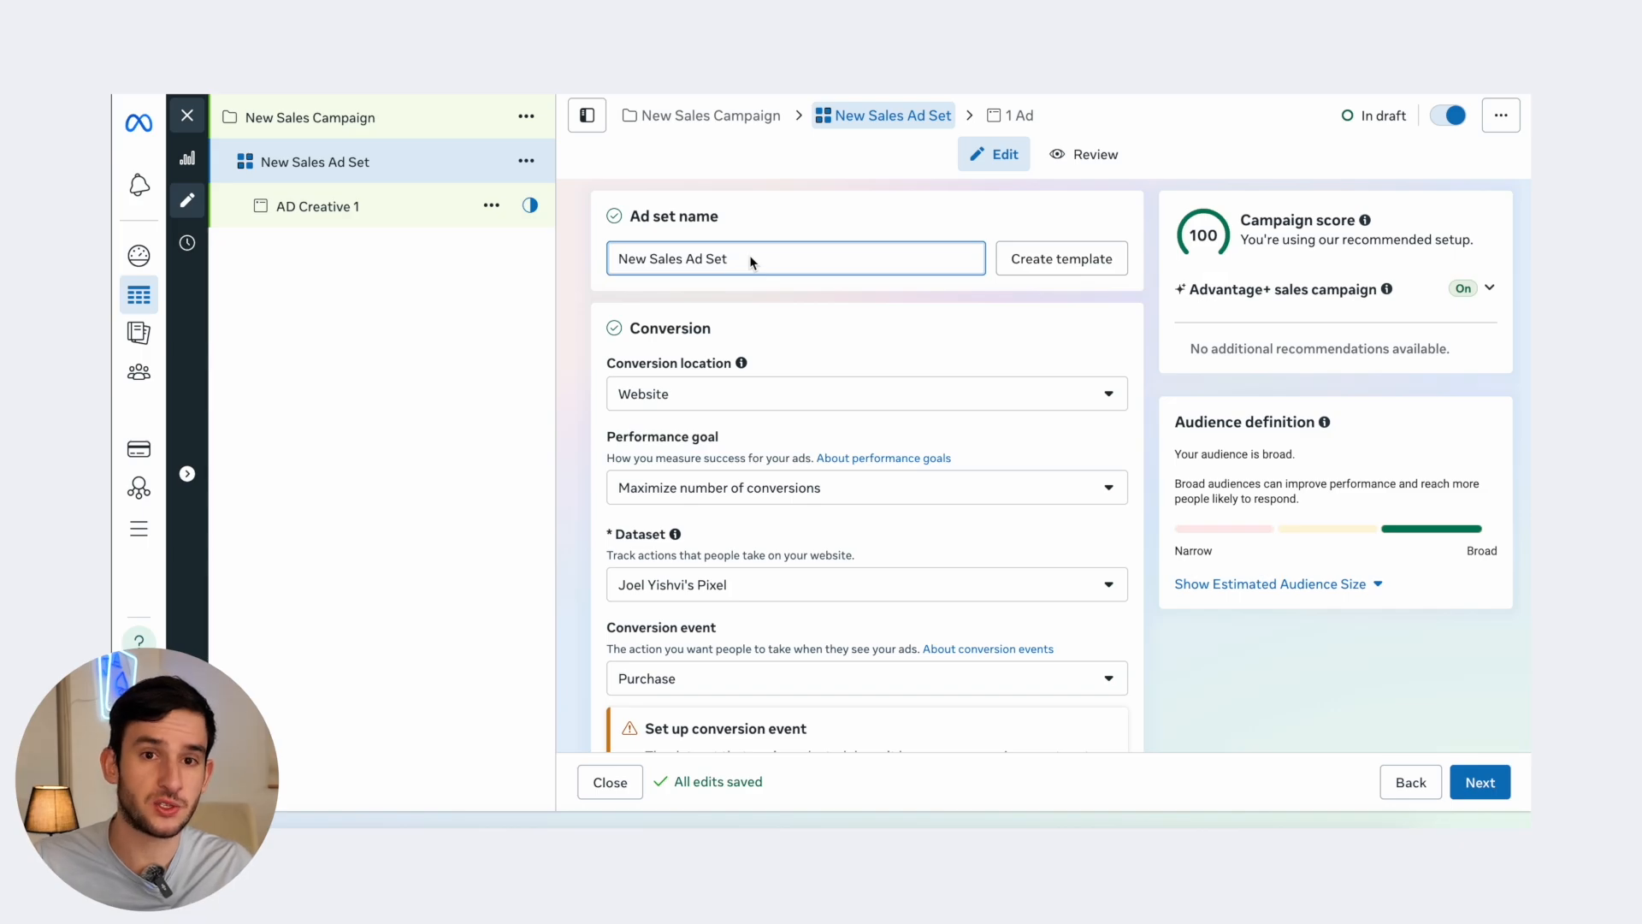
pyautogui.hotkey('ctrl', 'a')
pyautogui.write('A')
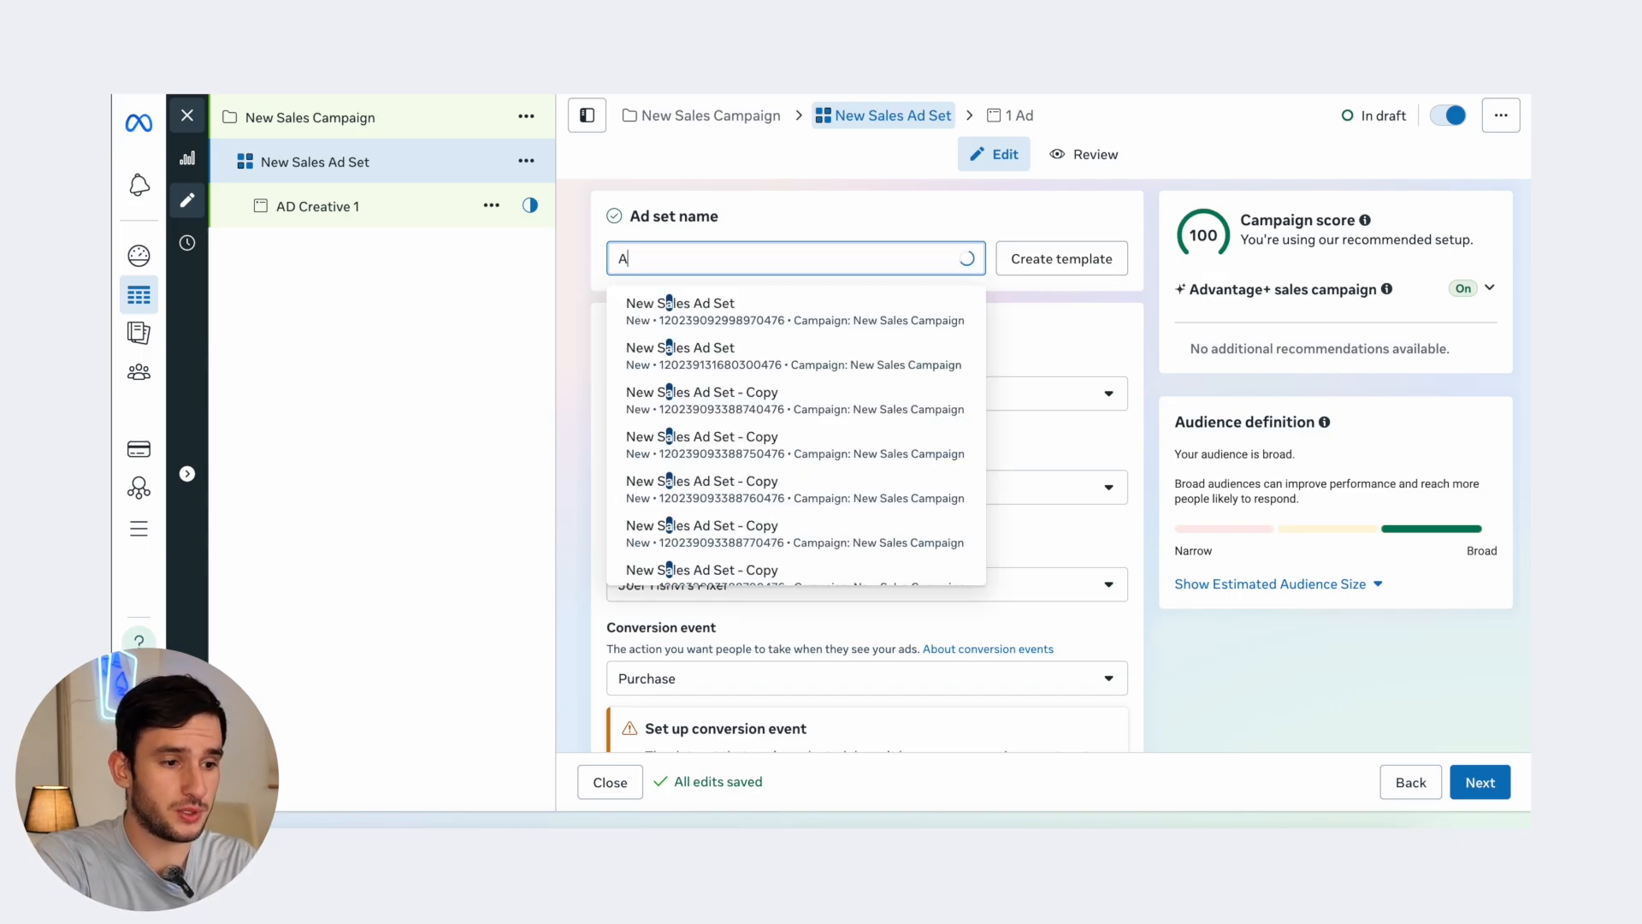
pyautogui.write('D set 1')
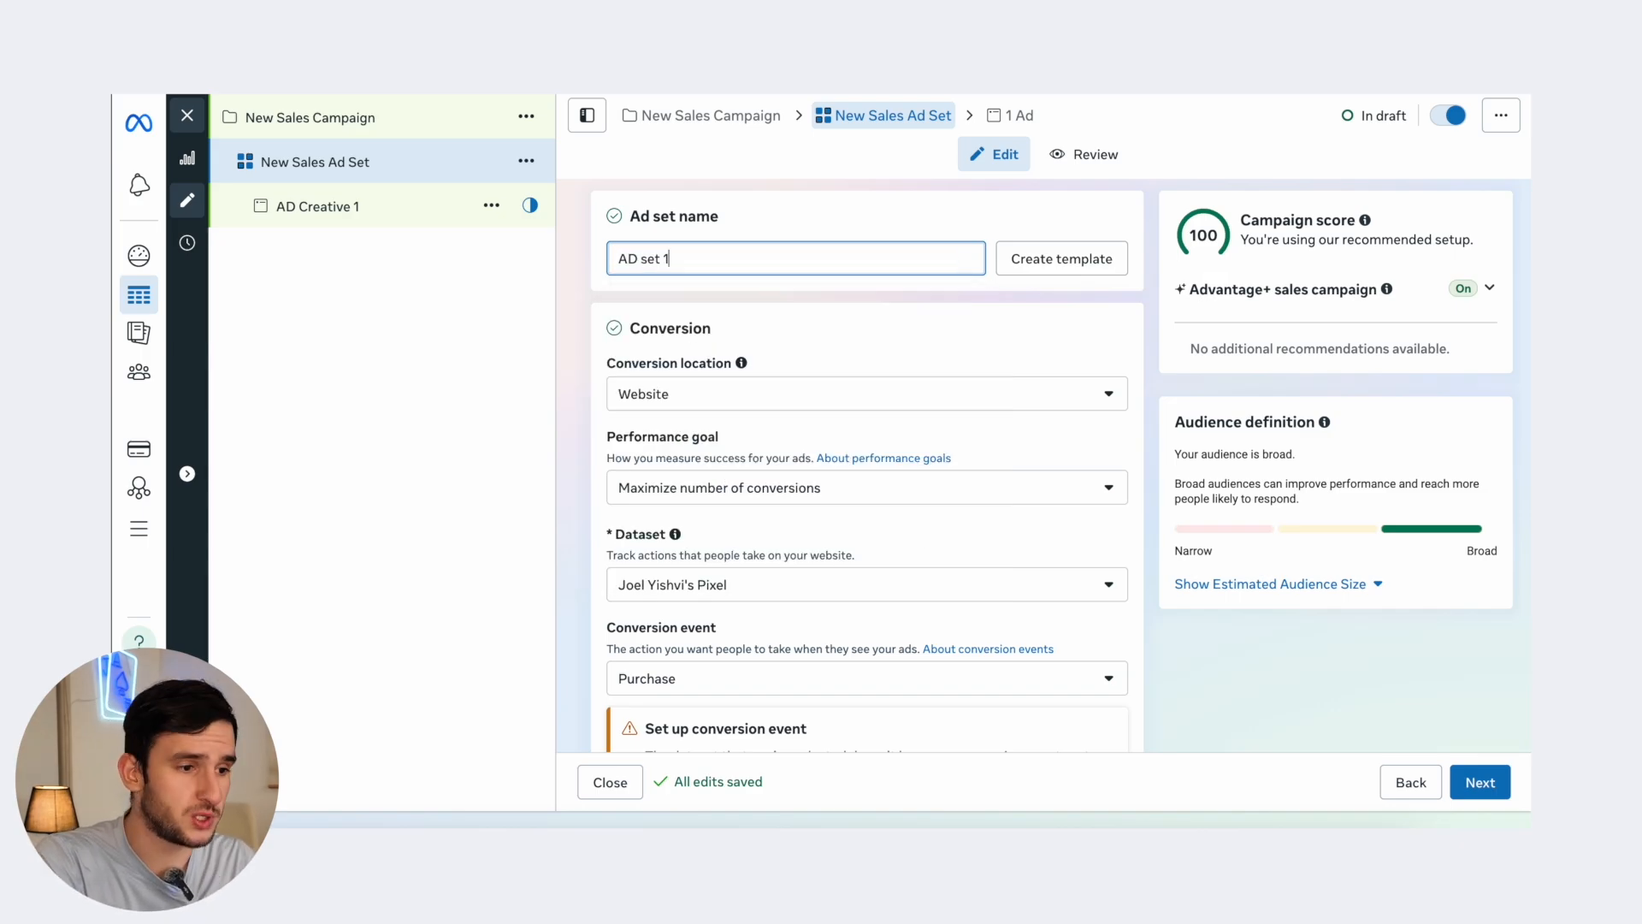
pyautogui.click(462, 210)
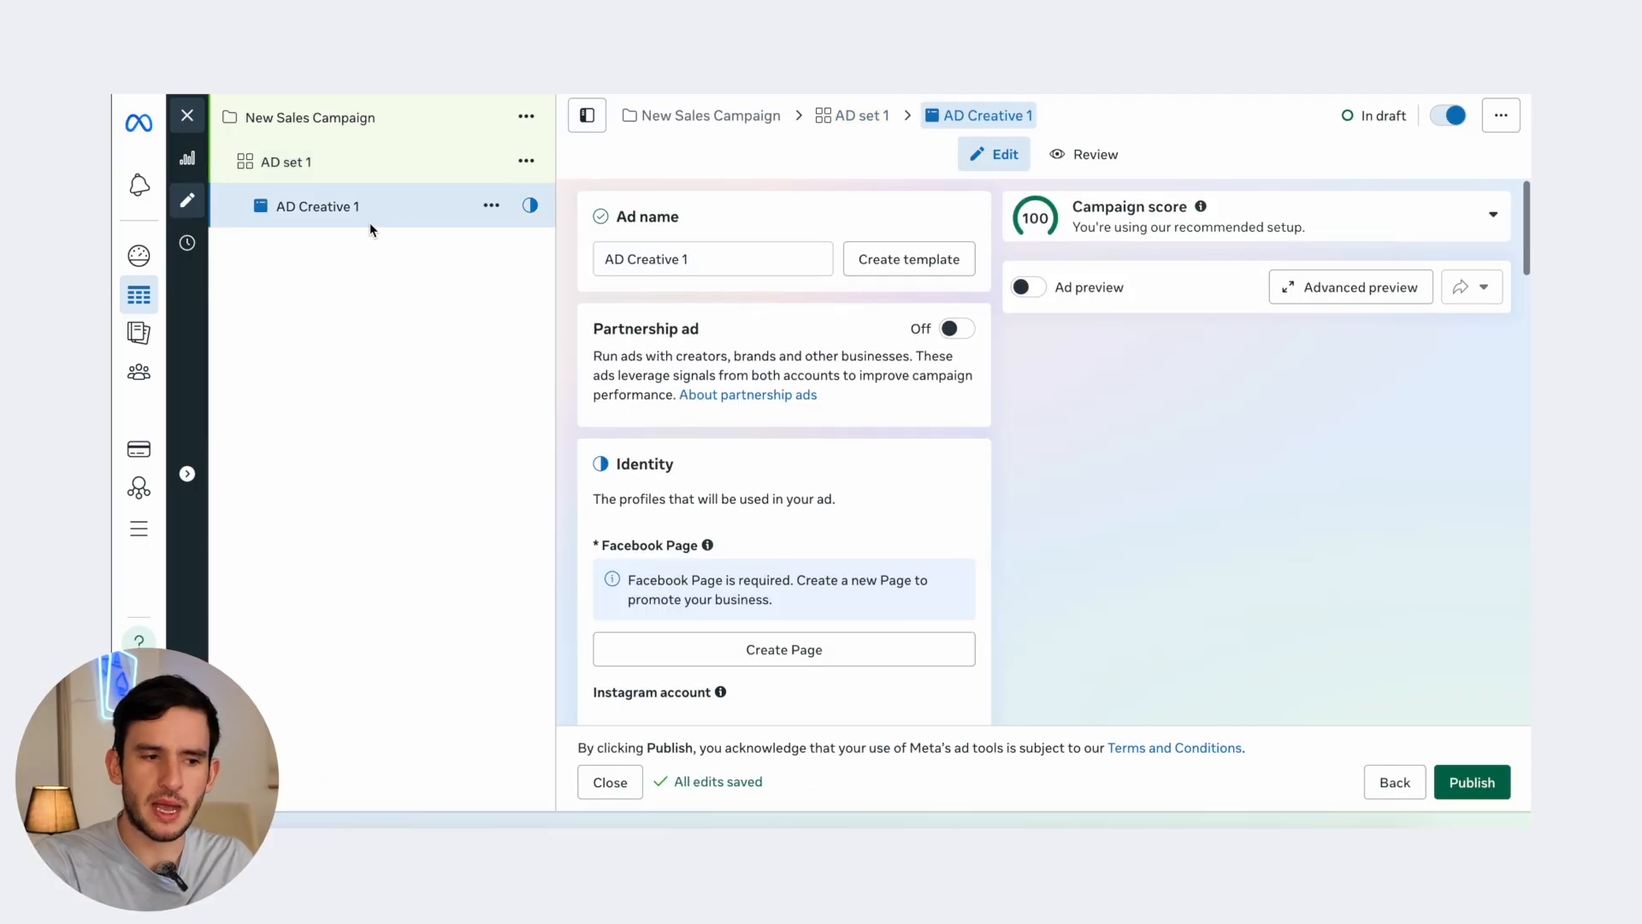
# - Change AD Creative 1's format from Single image or video to Flexible
pyautogui.scroll(-1, 664, 535)
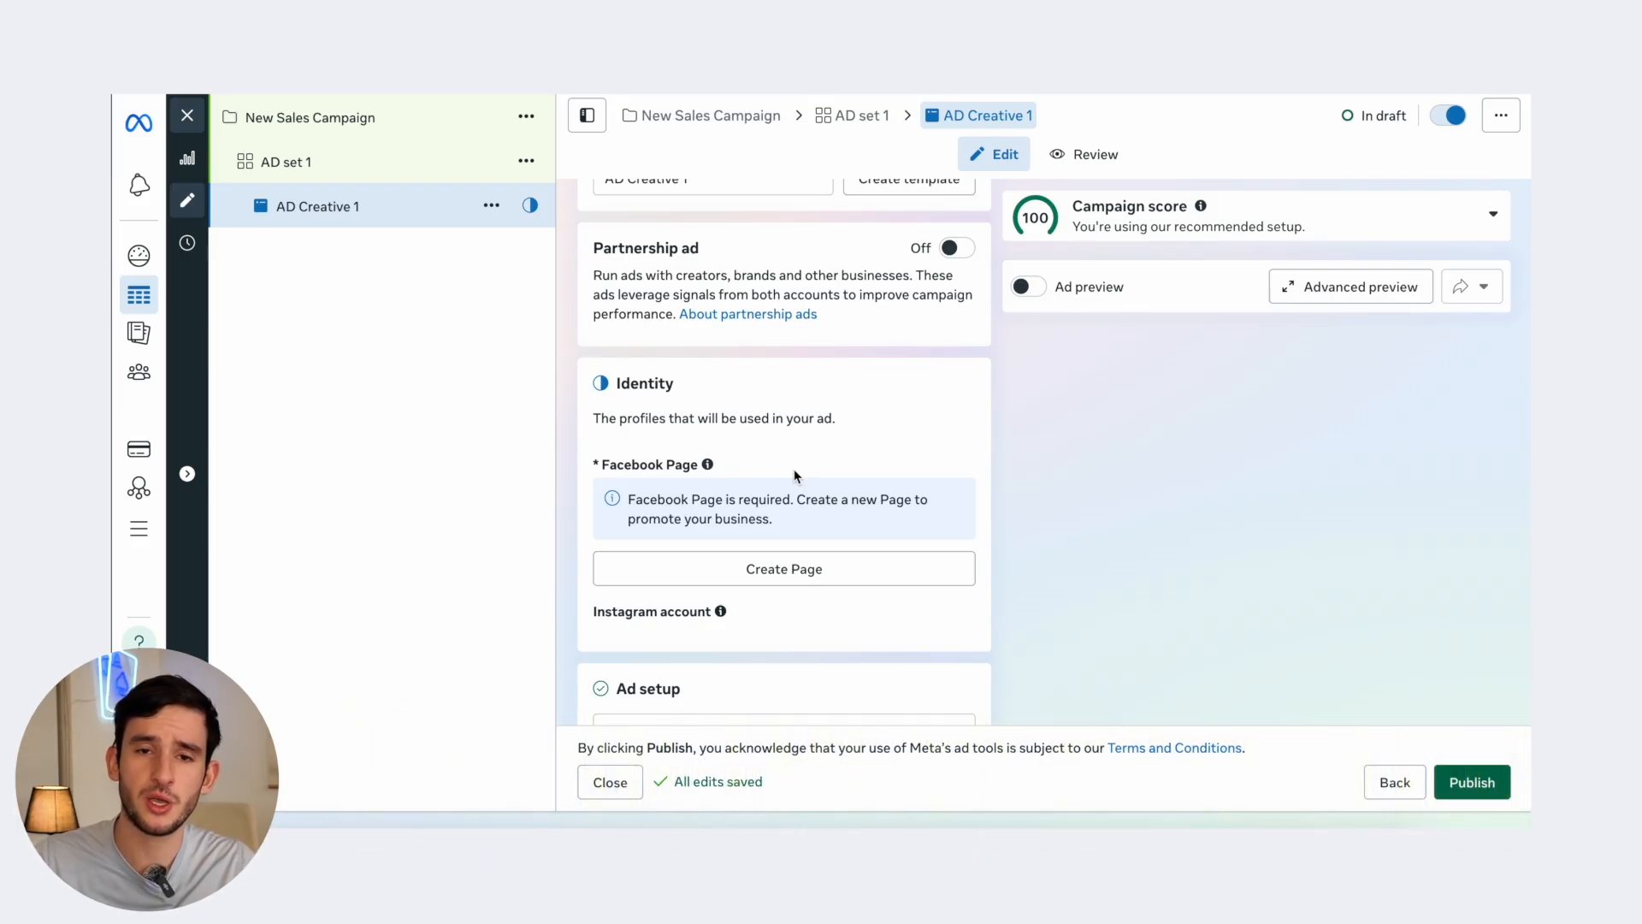
pyautogui.scroll(-5, 793, 469)
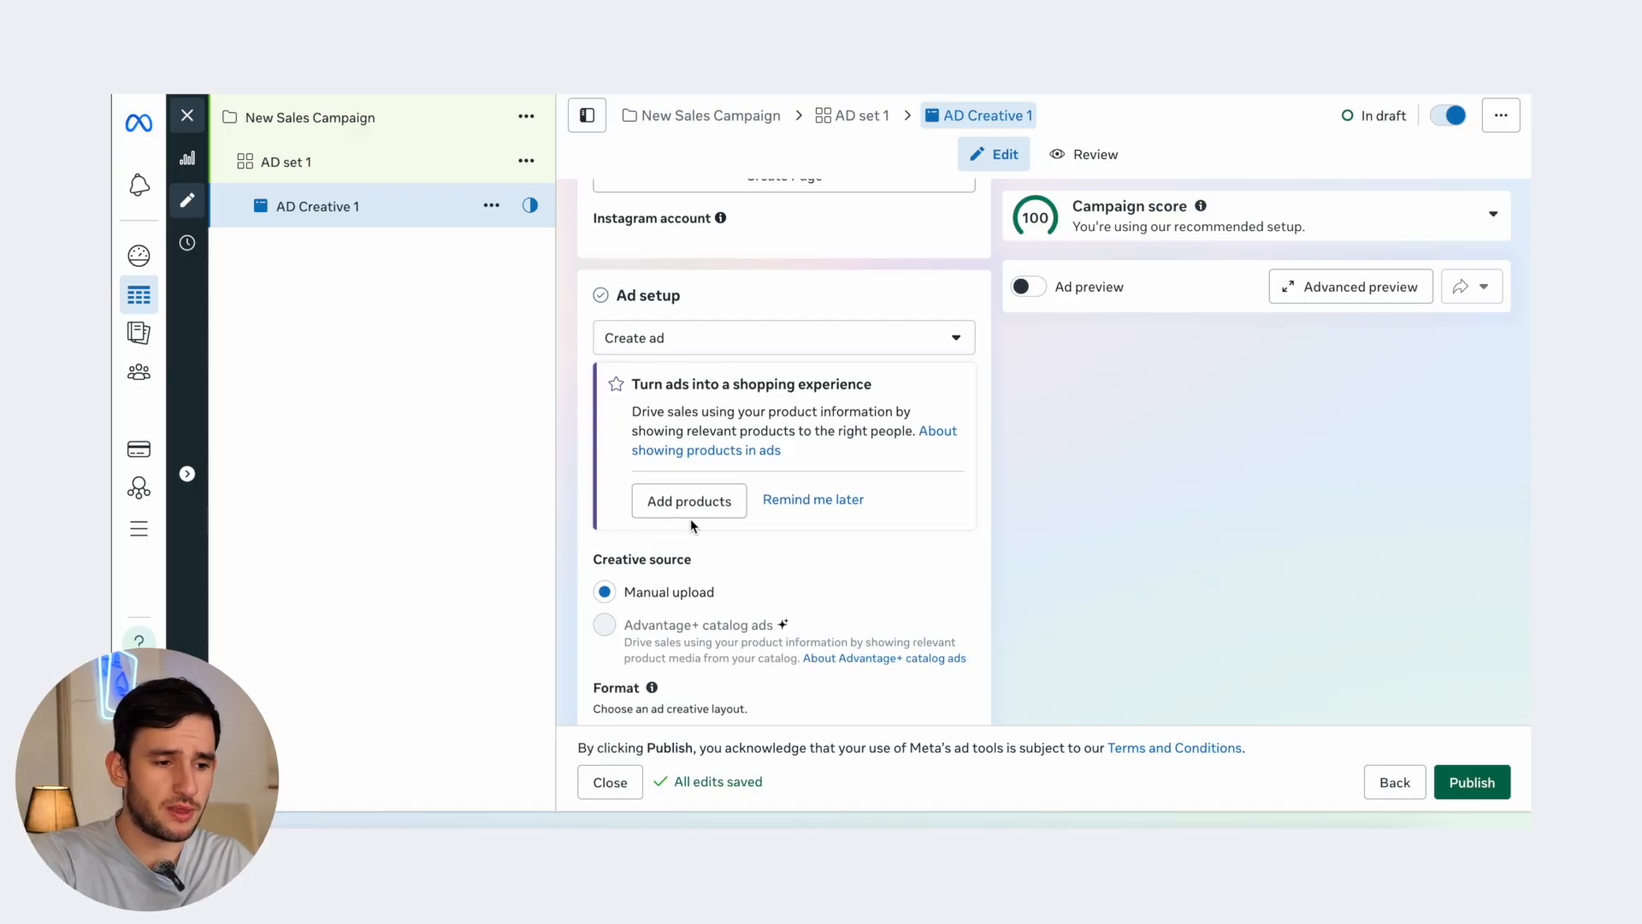
pyautogui.scroll(-1, 818, 503)
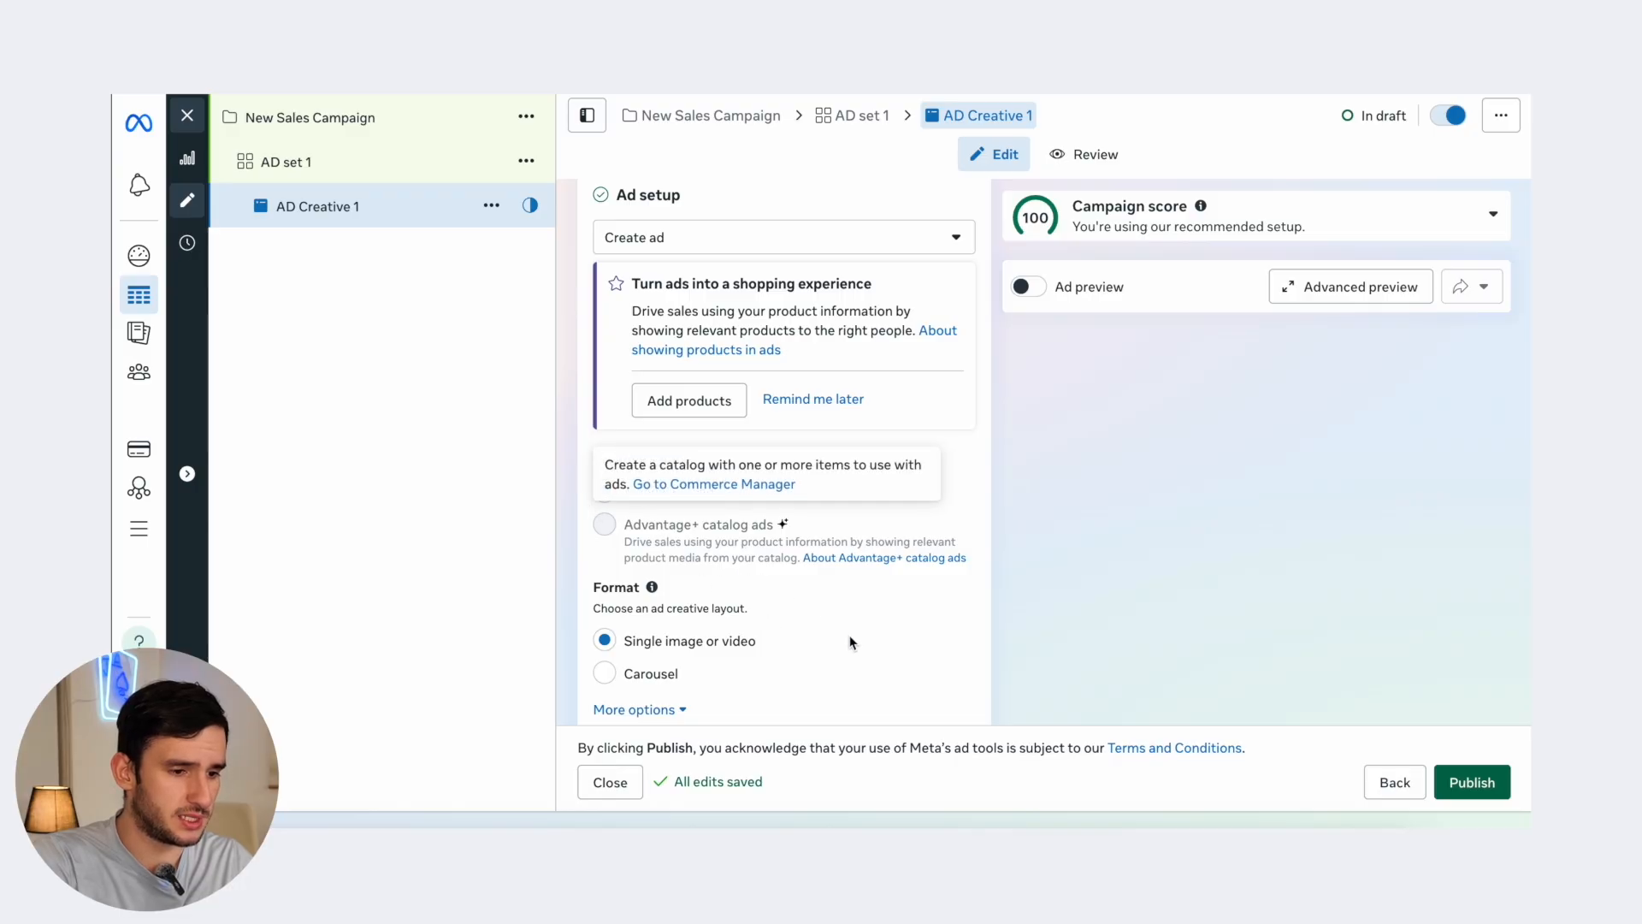
pyautogui.moveTo(722, 520)
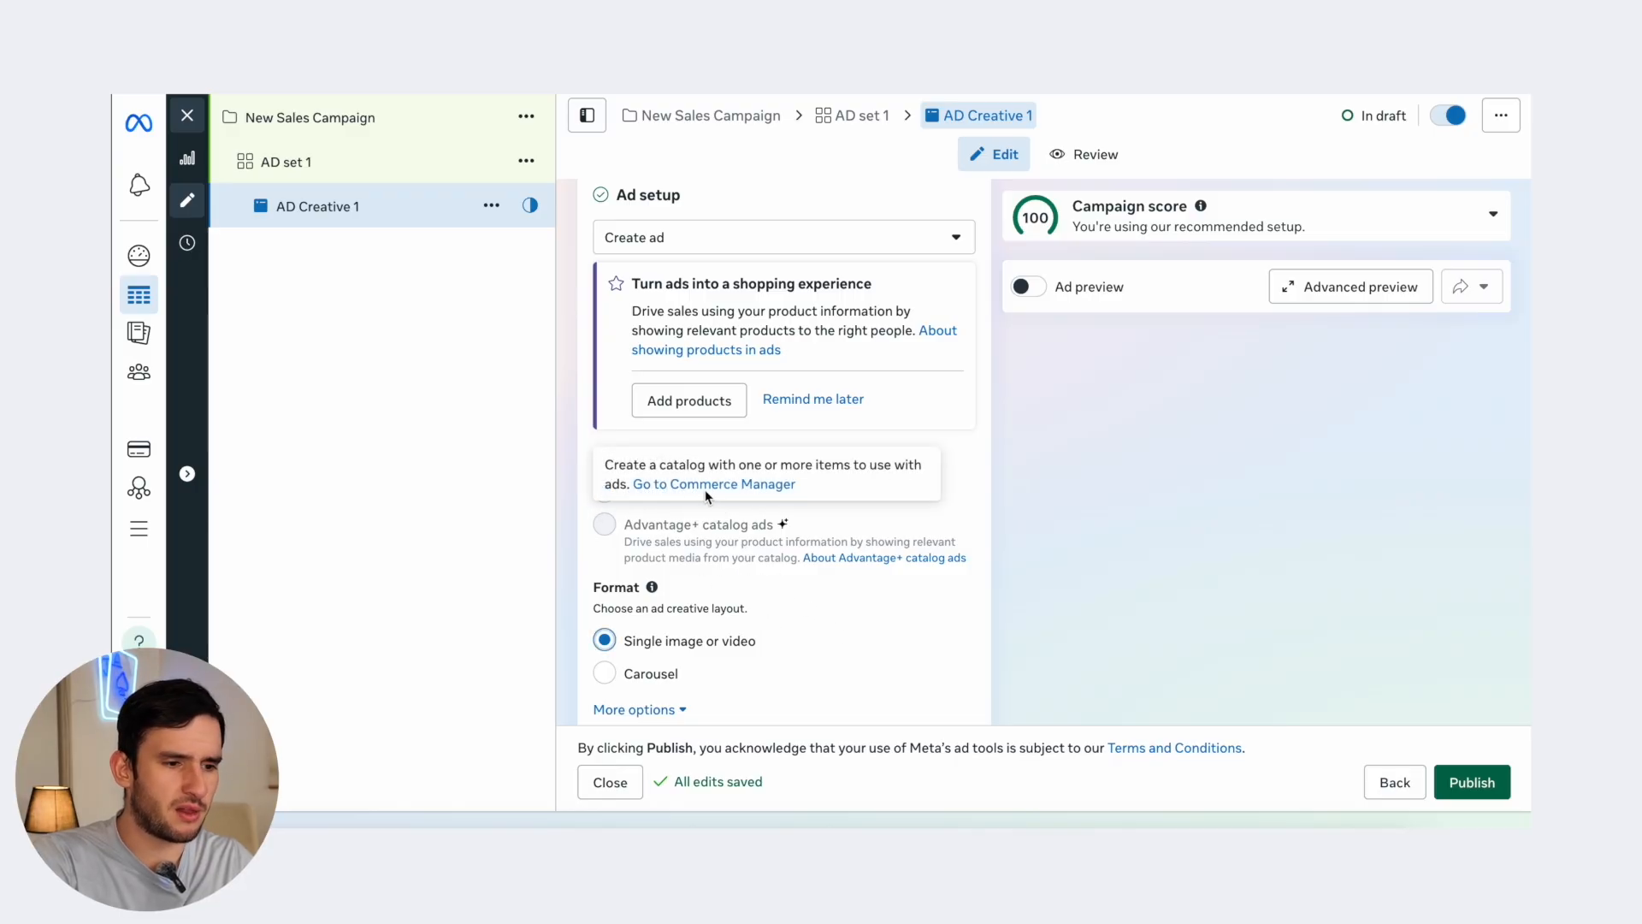
pyautogui.scroll(-1, 701, 556)
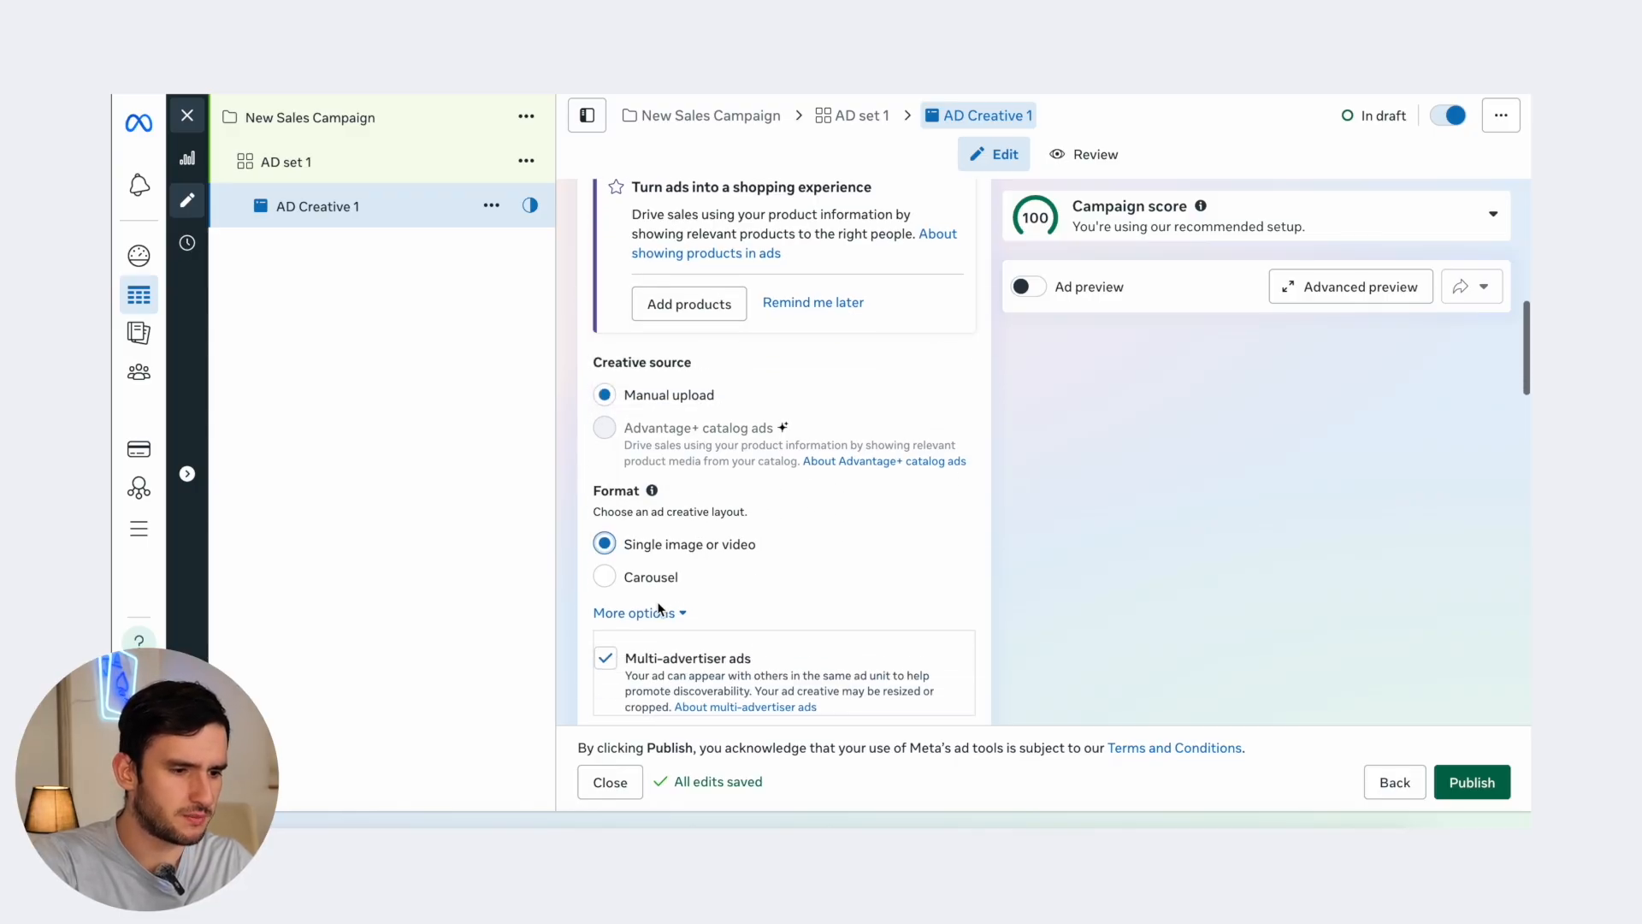
pyautogui.click(657, 604)
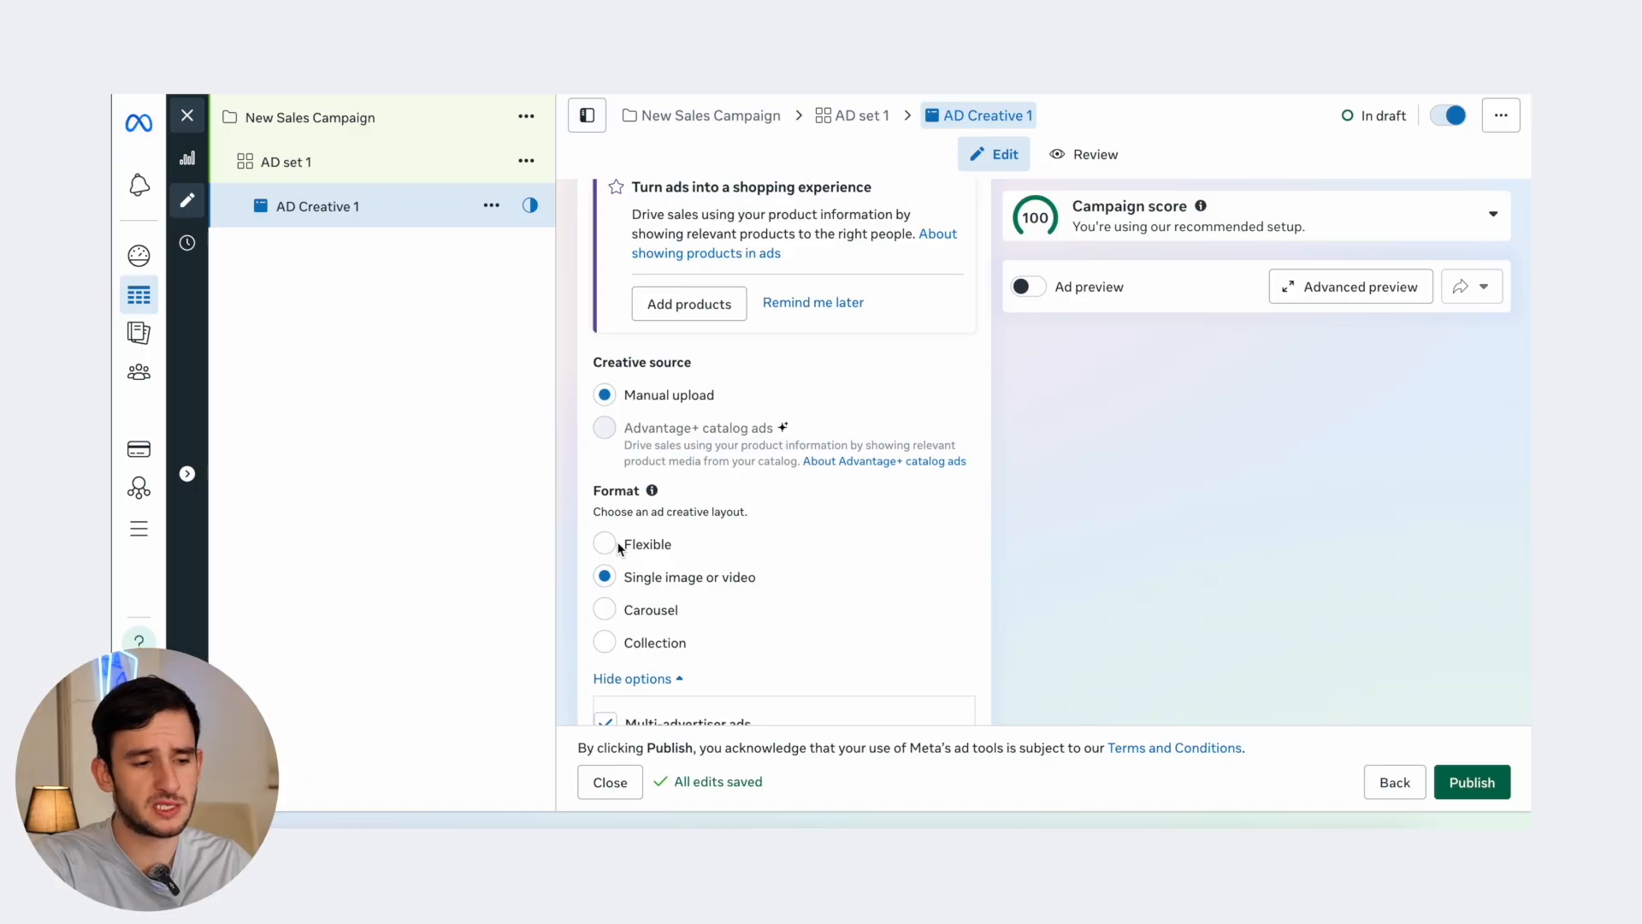
pyautogui.click(605, 544)
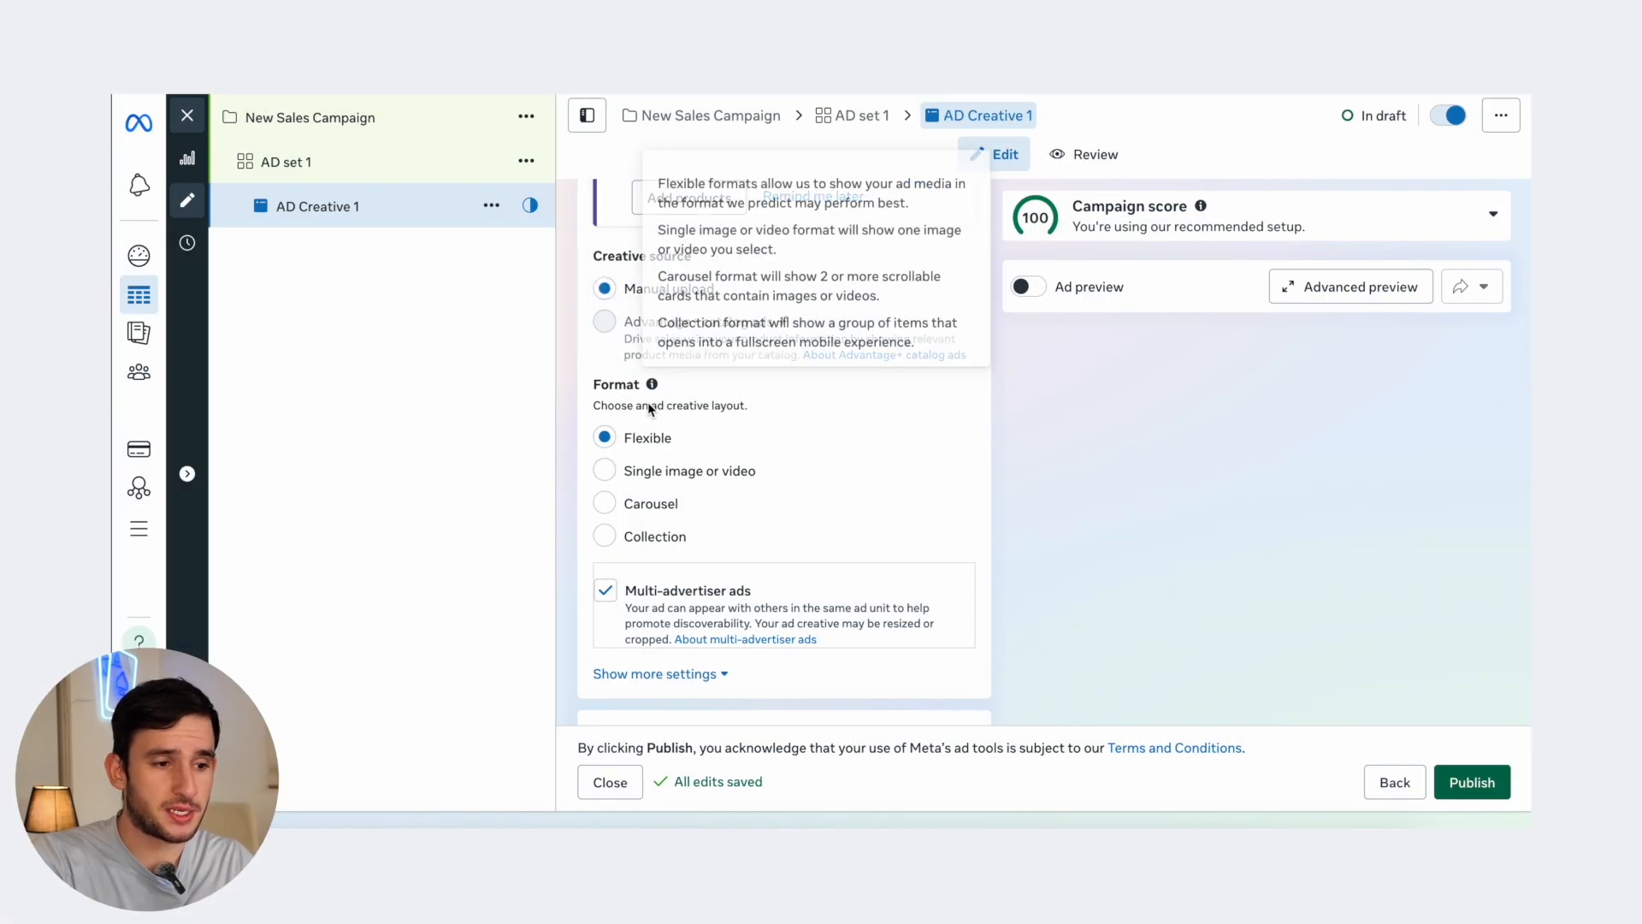
pyautogui.scroll(-5, 648, 521)
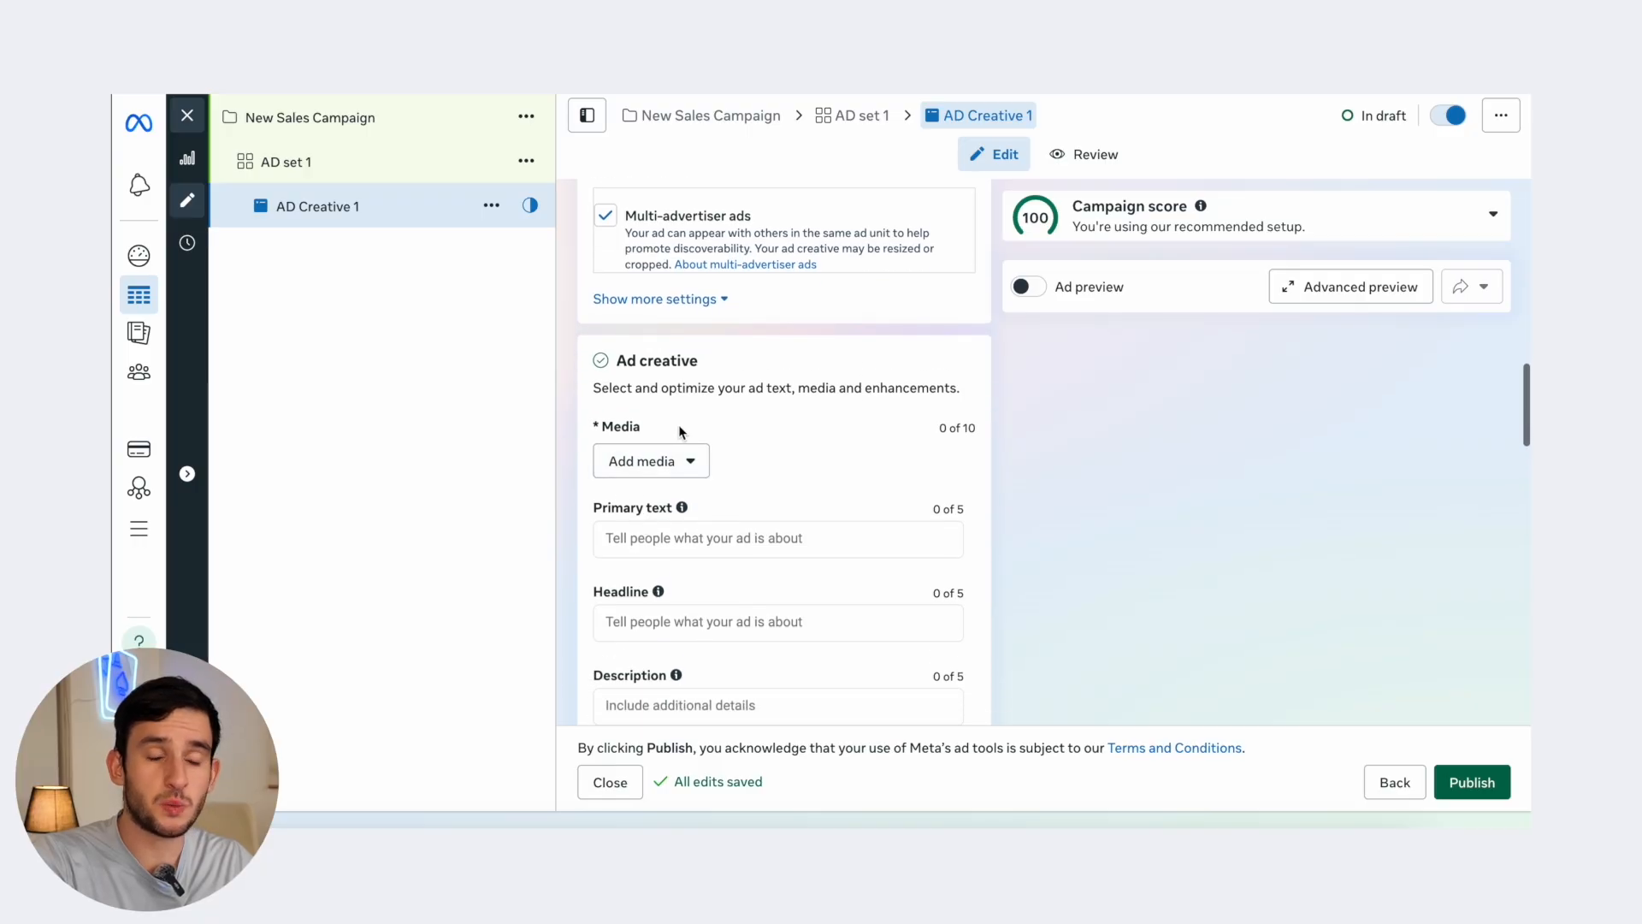
pyautogui.click(689, 461)
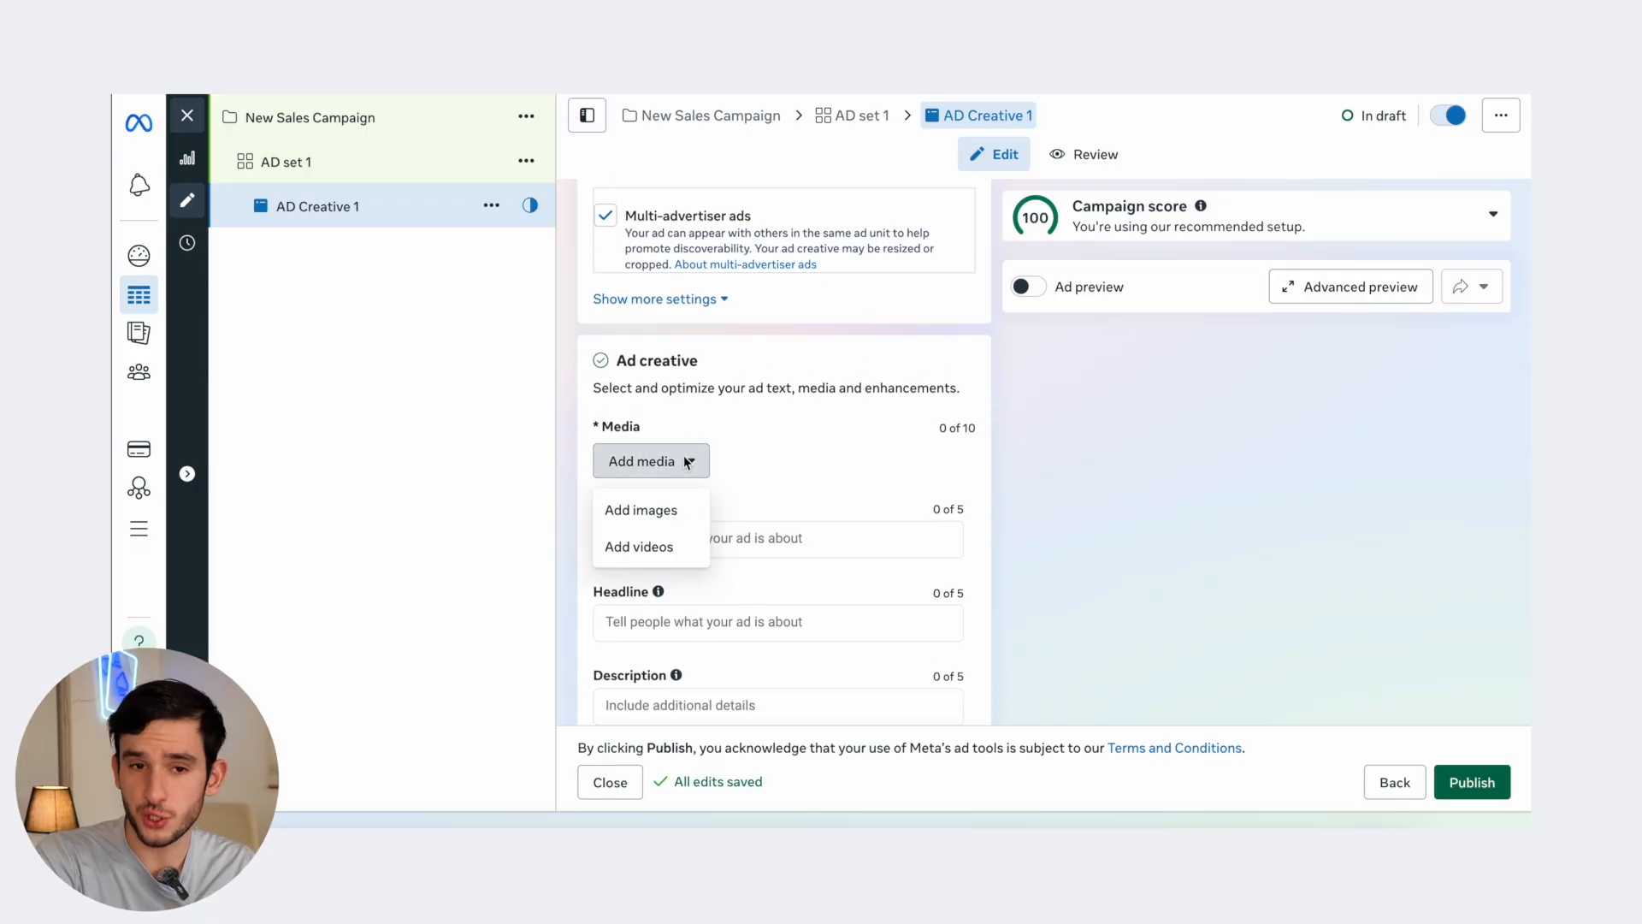
pyautogui.click(764, 476)
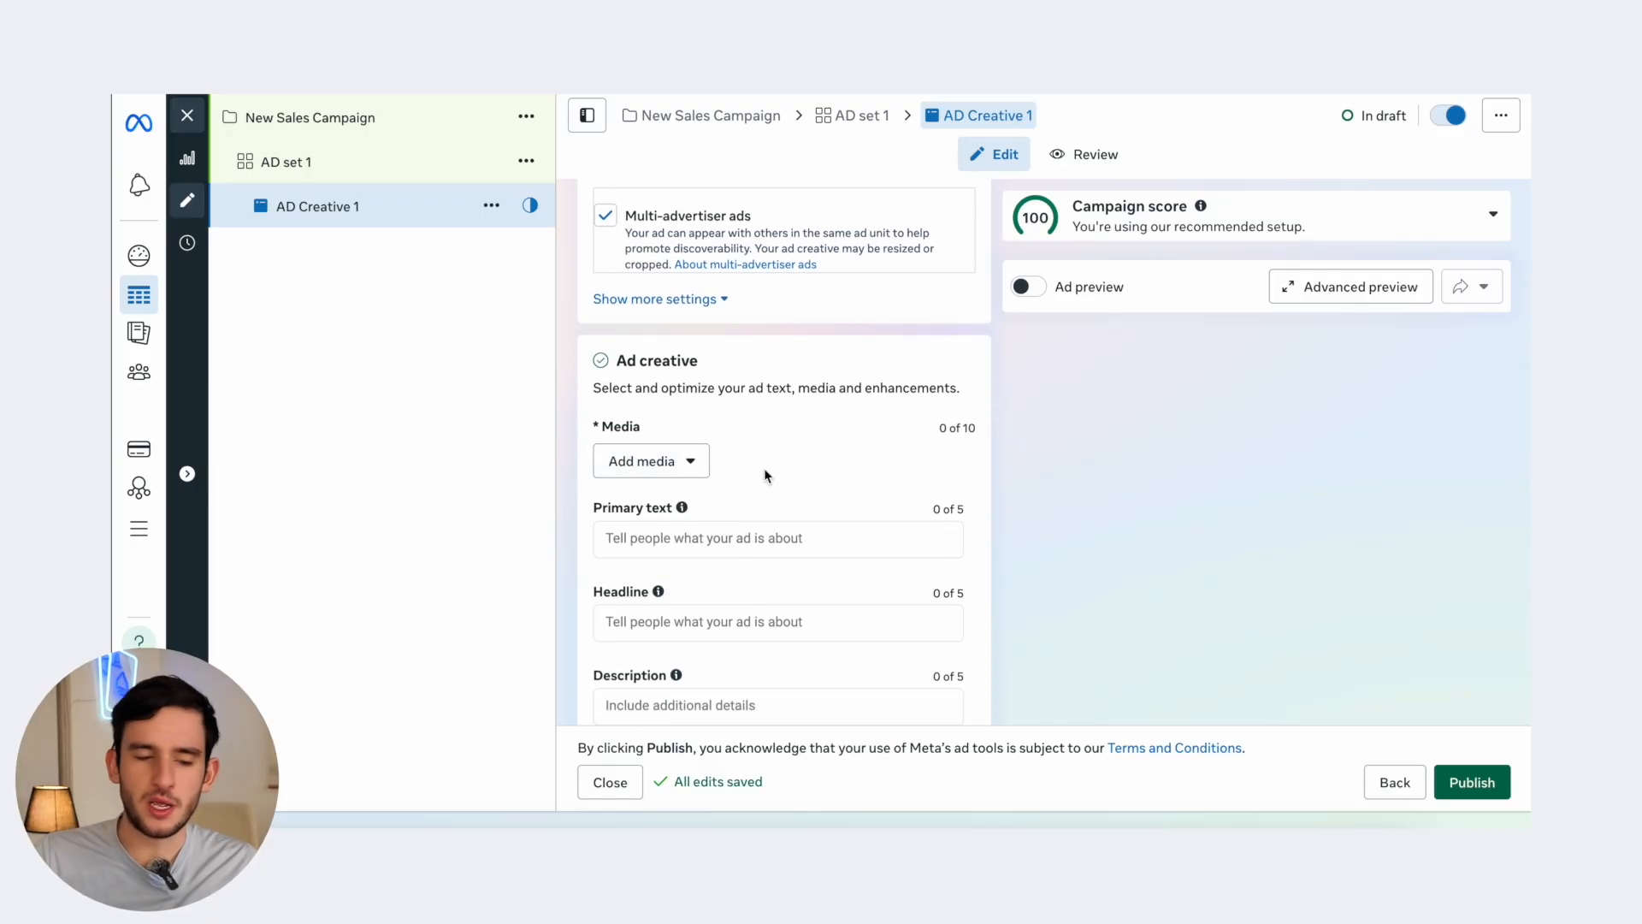
pyautogui.click(619, 458)
pyautogui.click(614, 508)
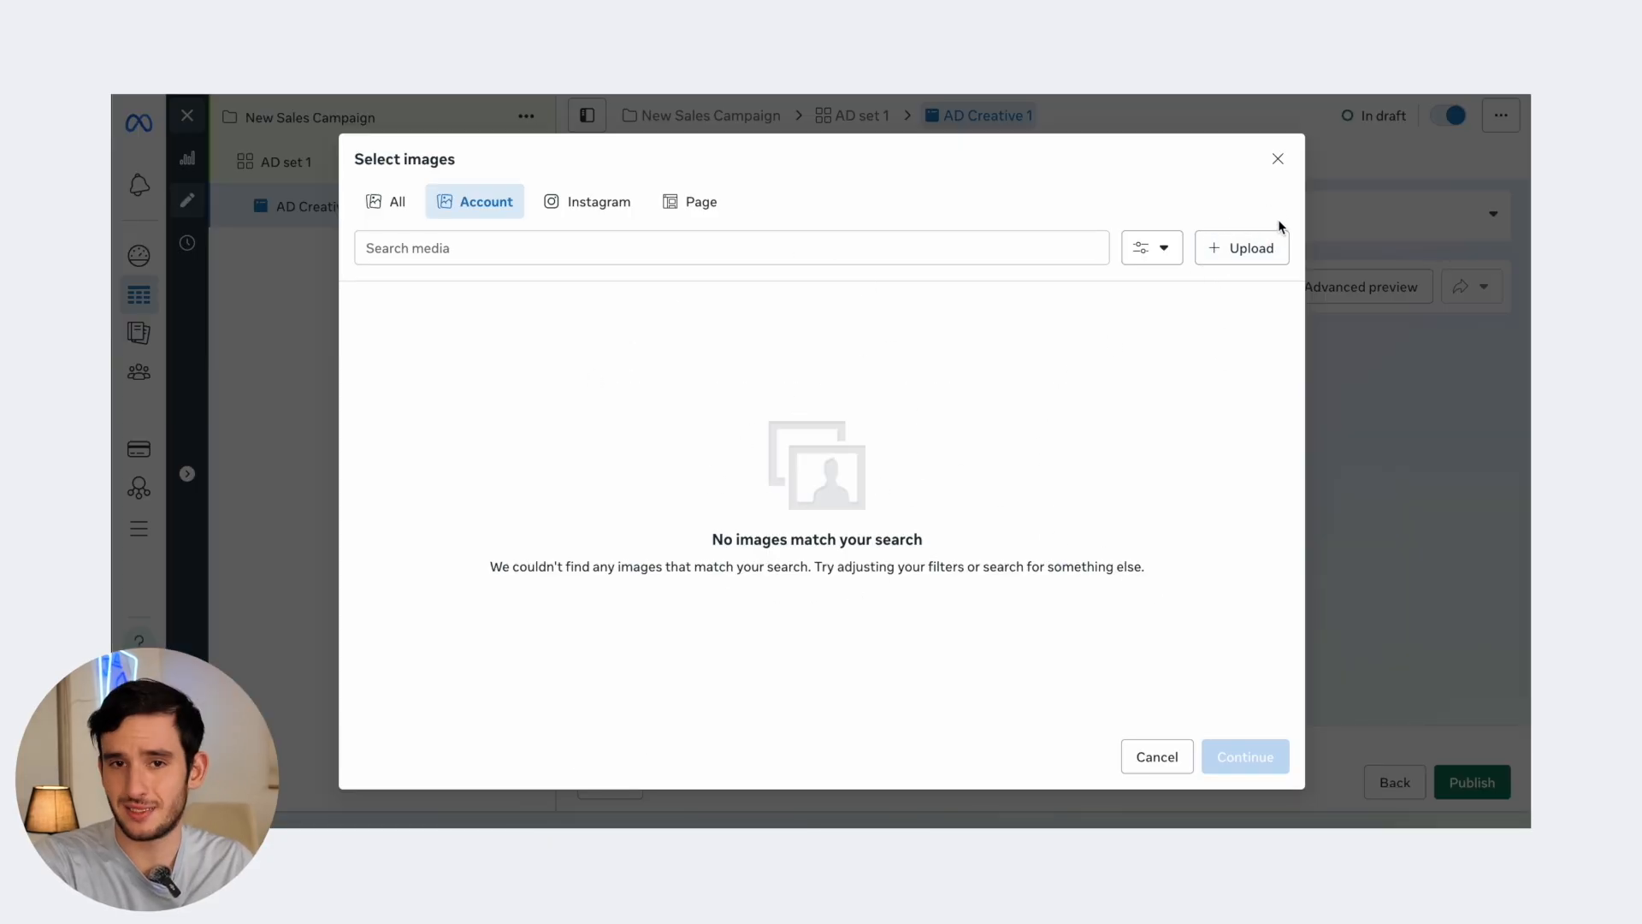
pyautogui.click(1277, 159)
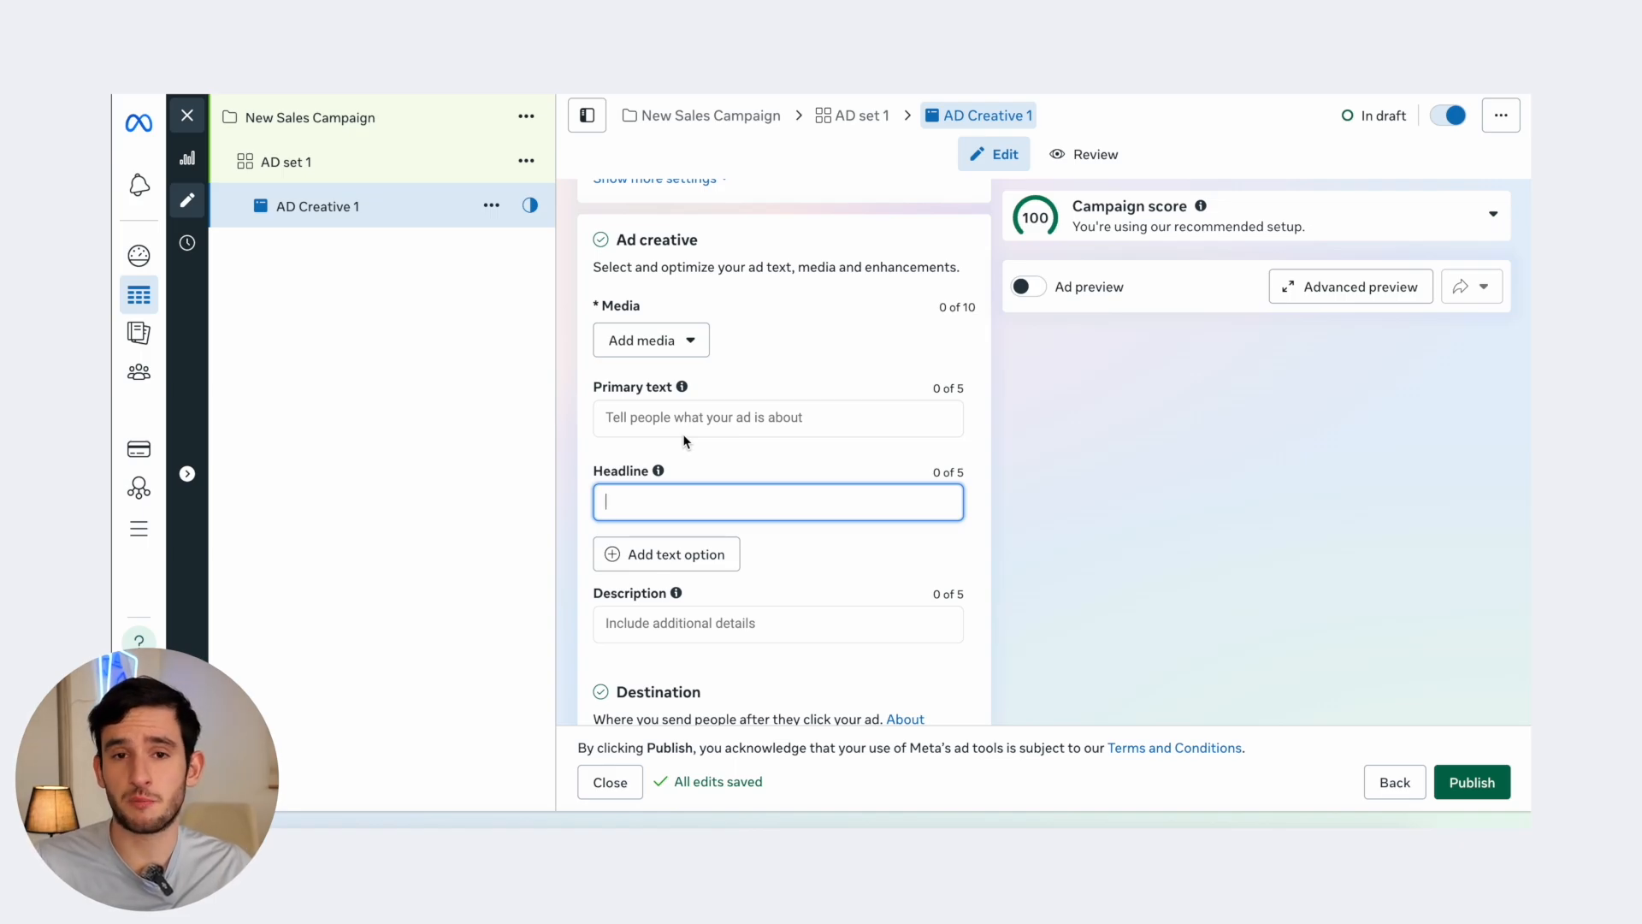
pyautogui.press('super+shift+4')
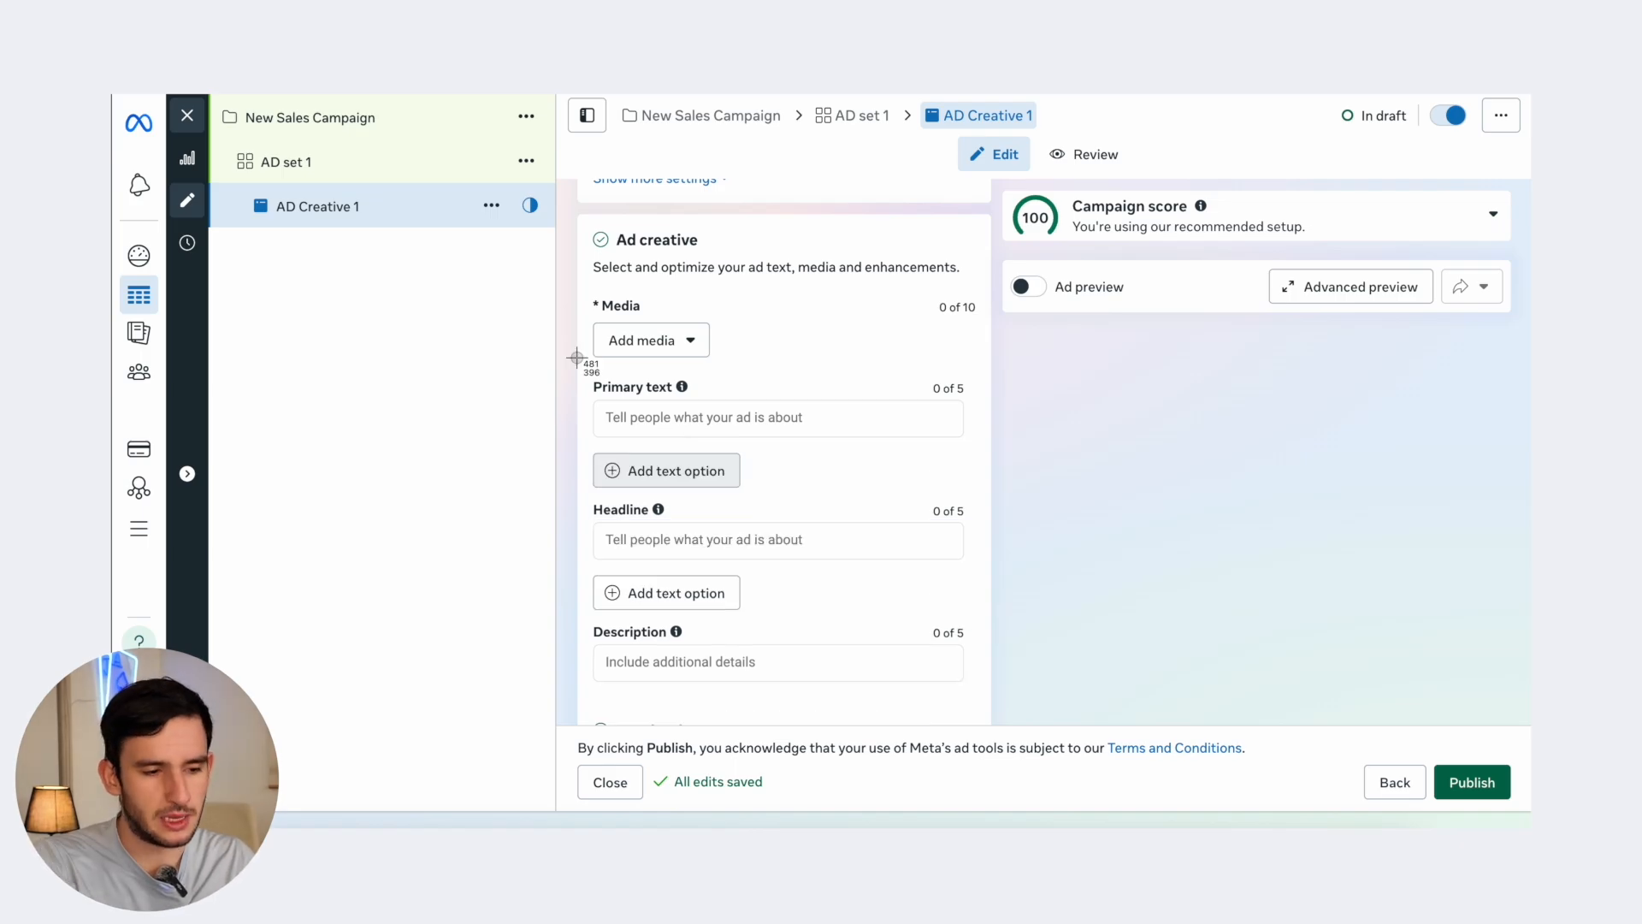
pyautogui.moveTo(577, 357); pyautogui.dragTo(992, 714)
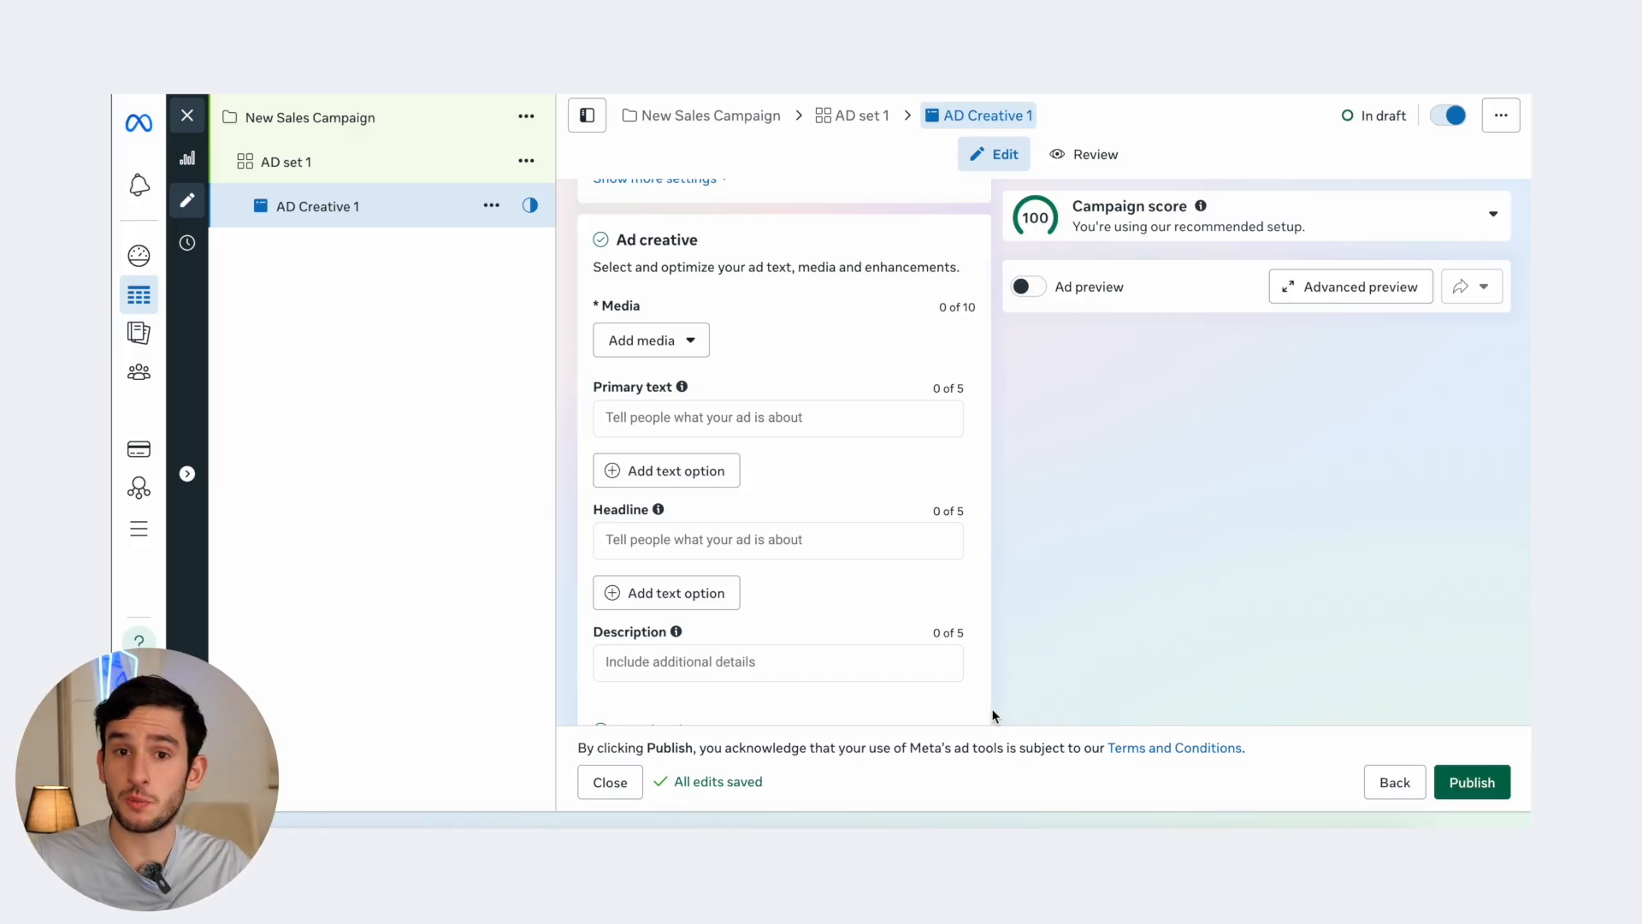
pyautogui.scroll(-5, 869, 679)
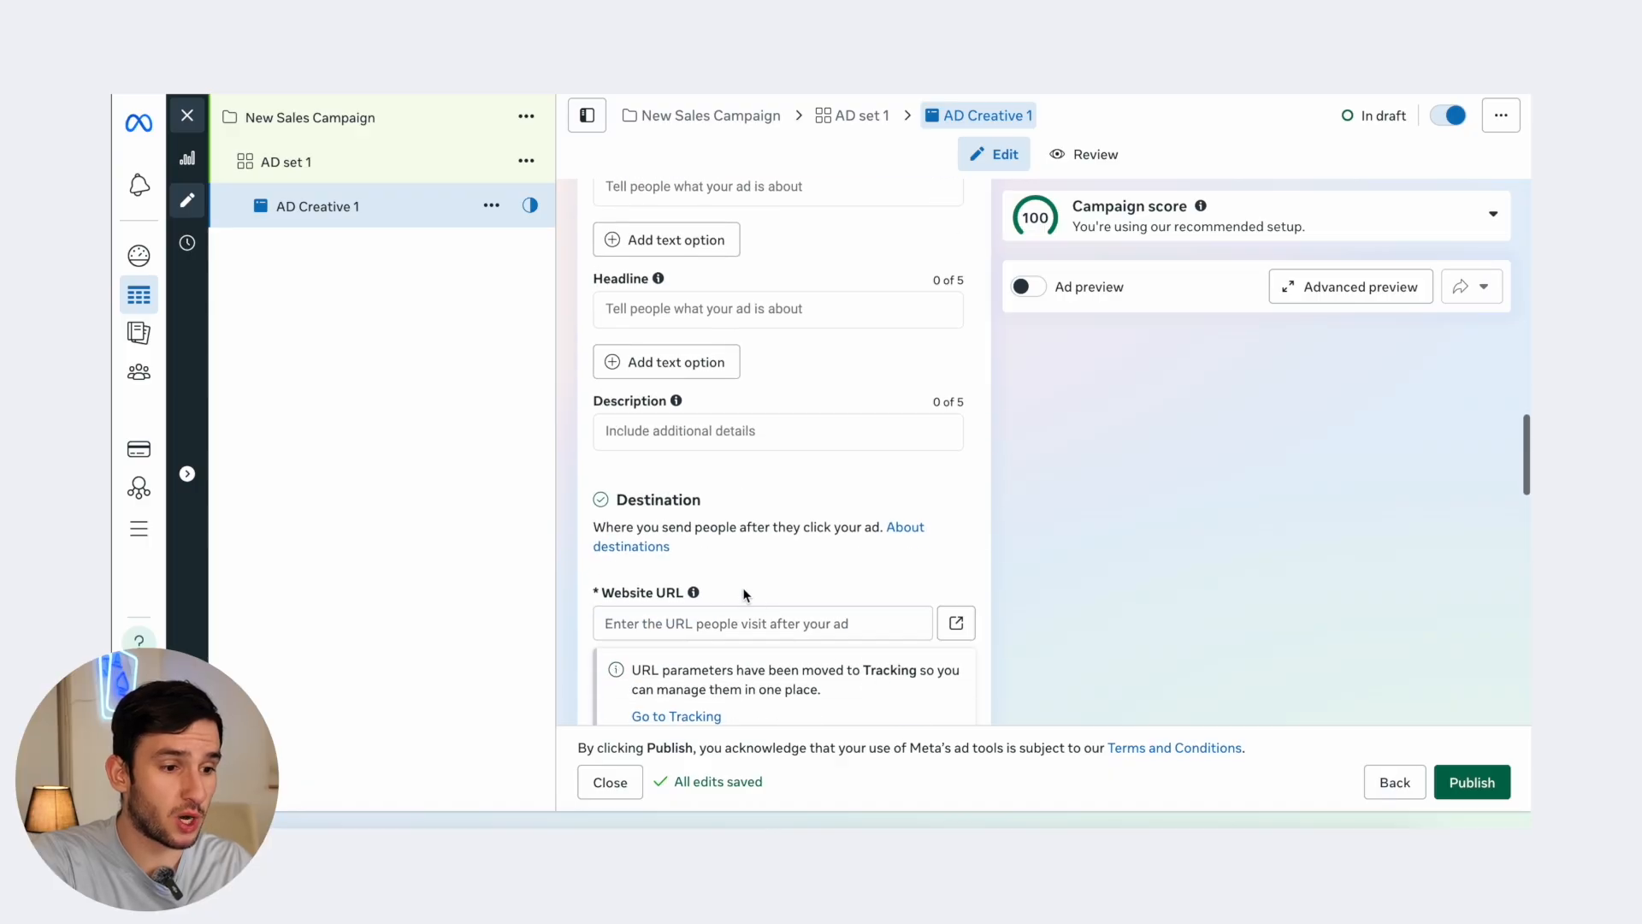
pyautogui.scroll(3, 729, 586)
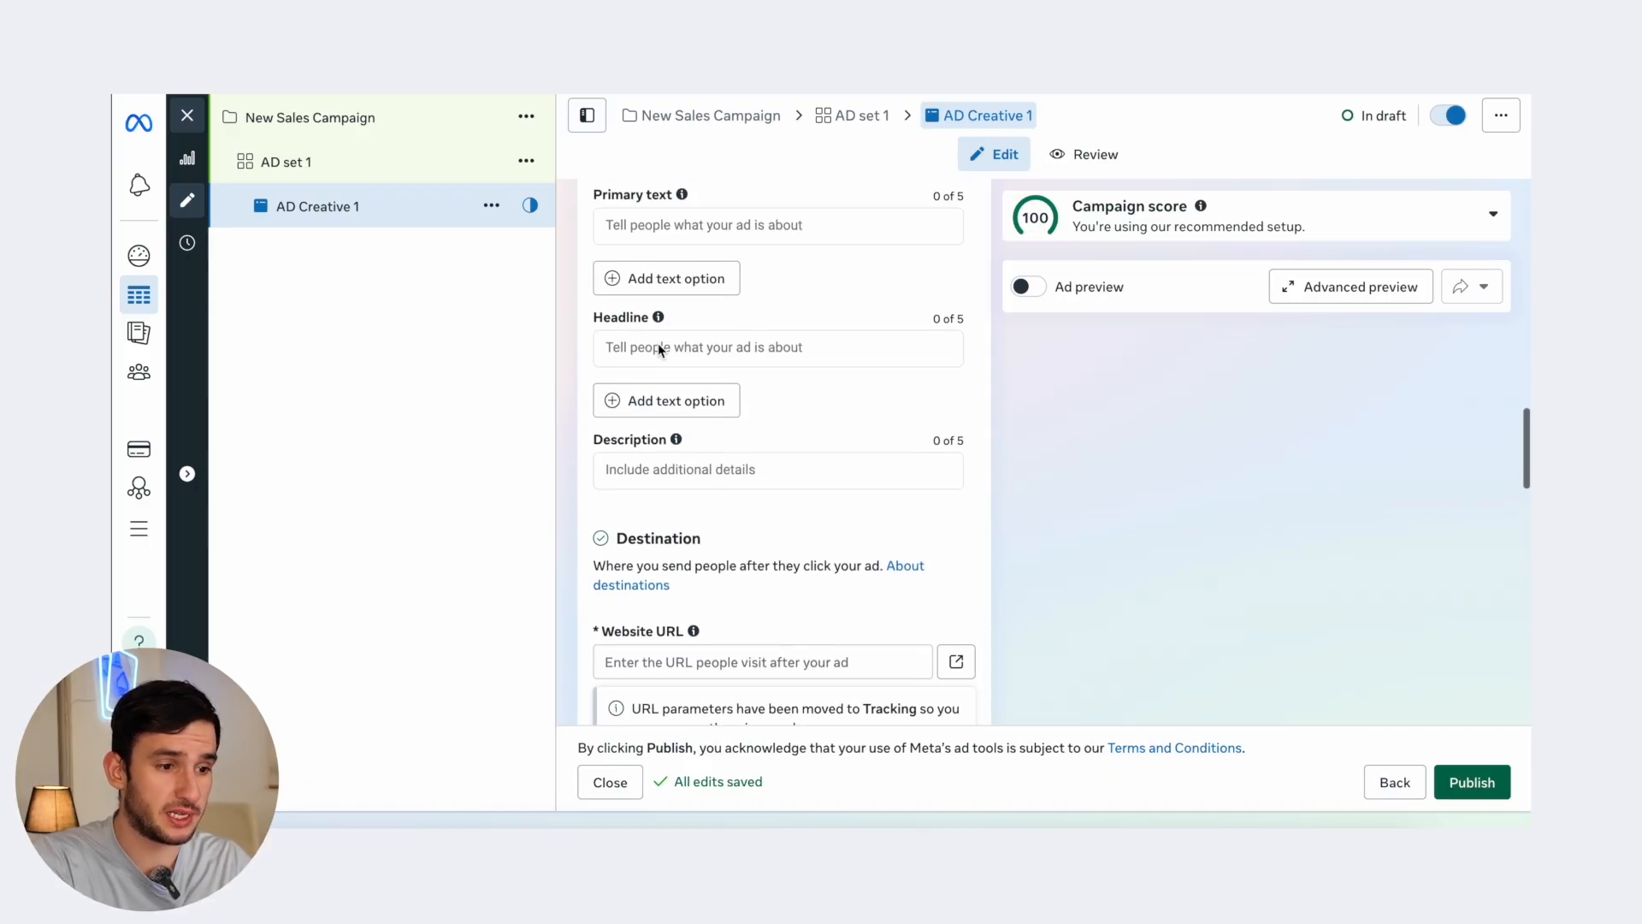
pyautogui.scroll(1, 675, 264)
pyautogui.scroll(-4, 650, 384)
pyautogui.click(645, 425)
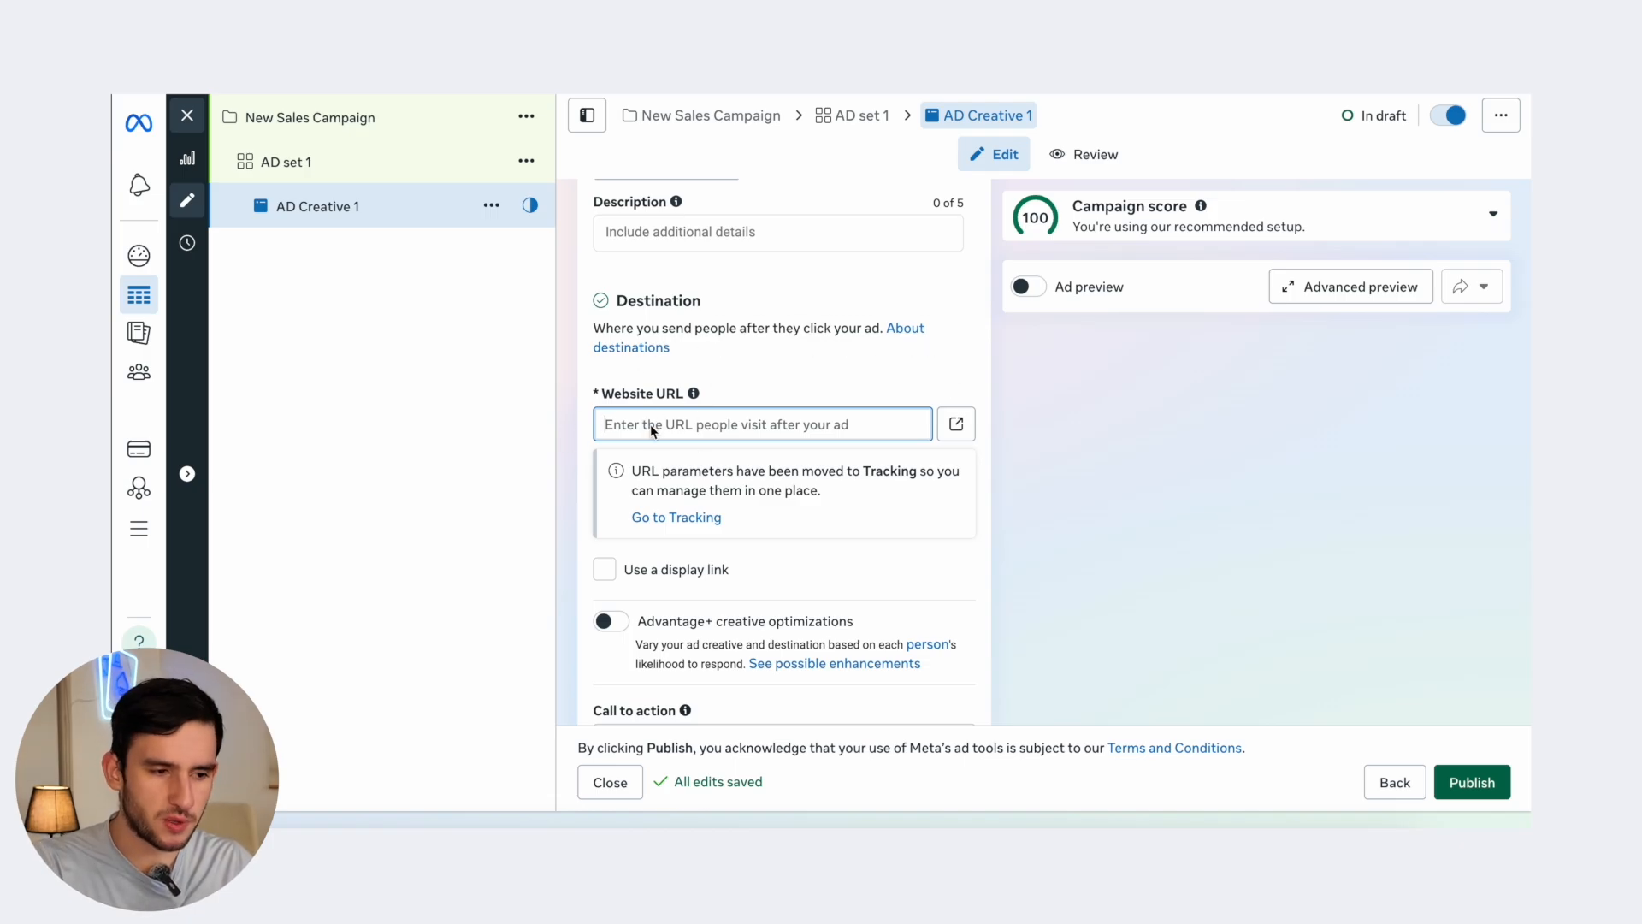
# - Choose a call to action for AD Creative 1
pyautogui.scroll(-3, 665, 424)
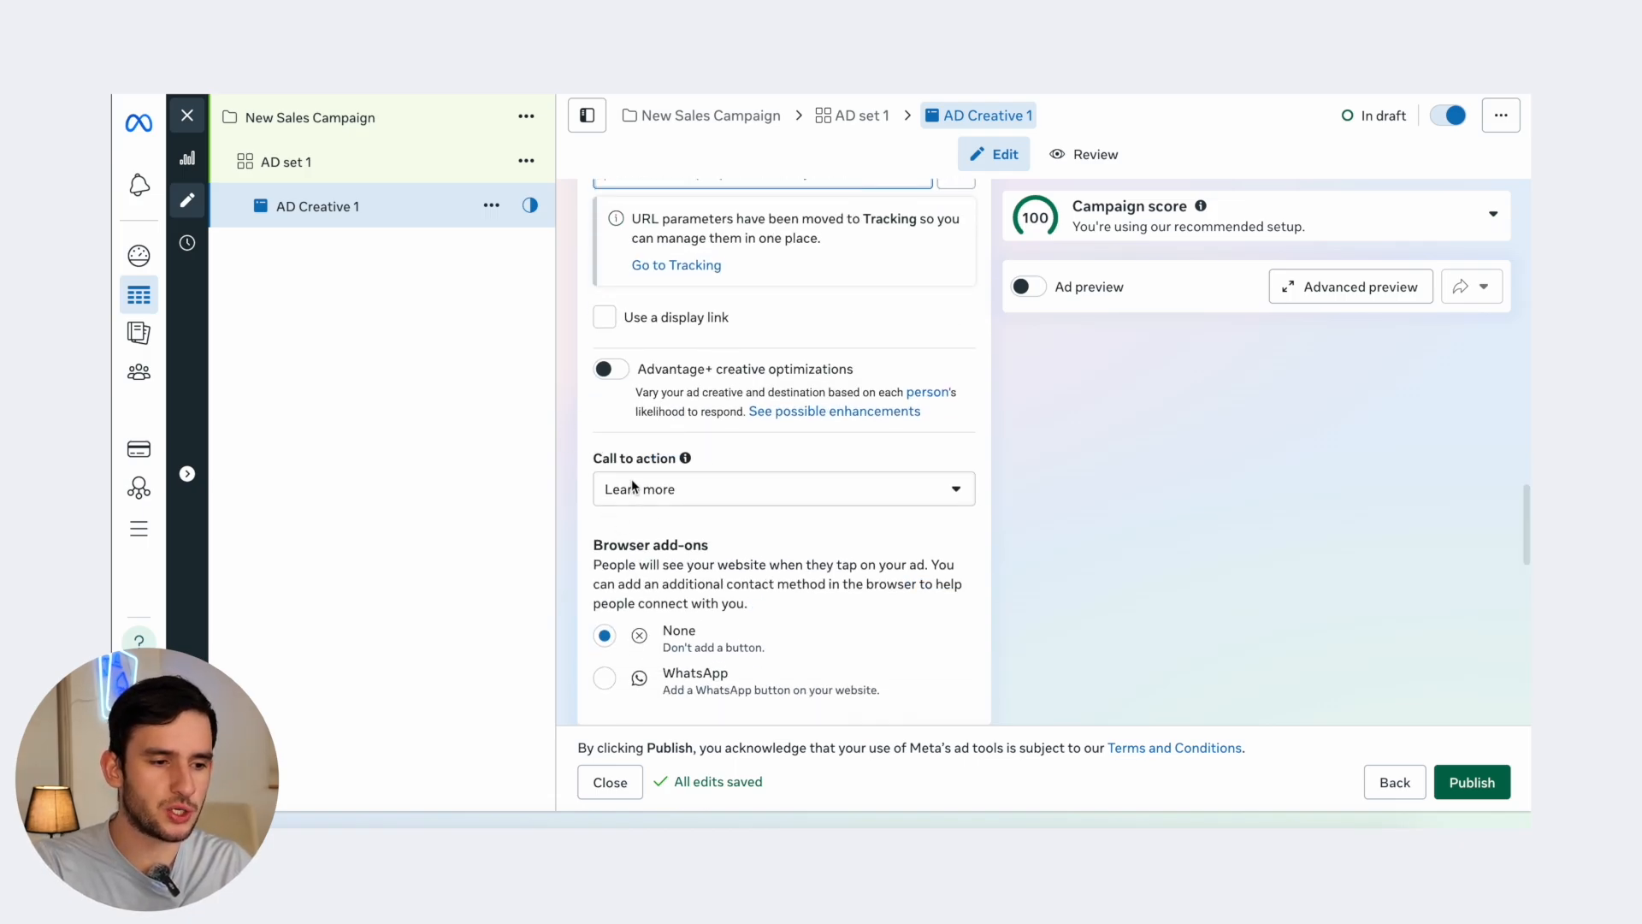
pyautogui.click(637, 490)
pyautogui.scroll(-3, 649, 615)
pyautogui.scroll(5, 675, 590)
pyautogui.click(675, 595)
# - Review the Tracking section: Website events on, with a warning that the Meta Pixel is inactive
pyautogui.scroll(-5, 662, 666)
pyautogui.scroll(2, 650, 513)
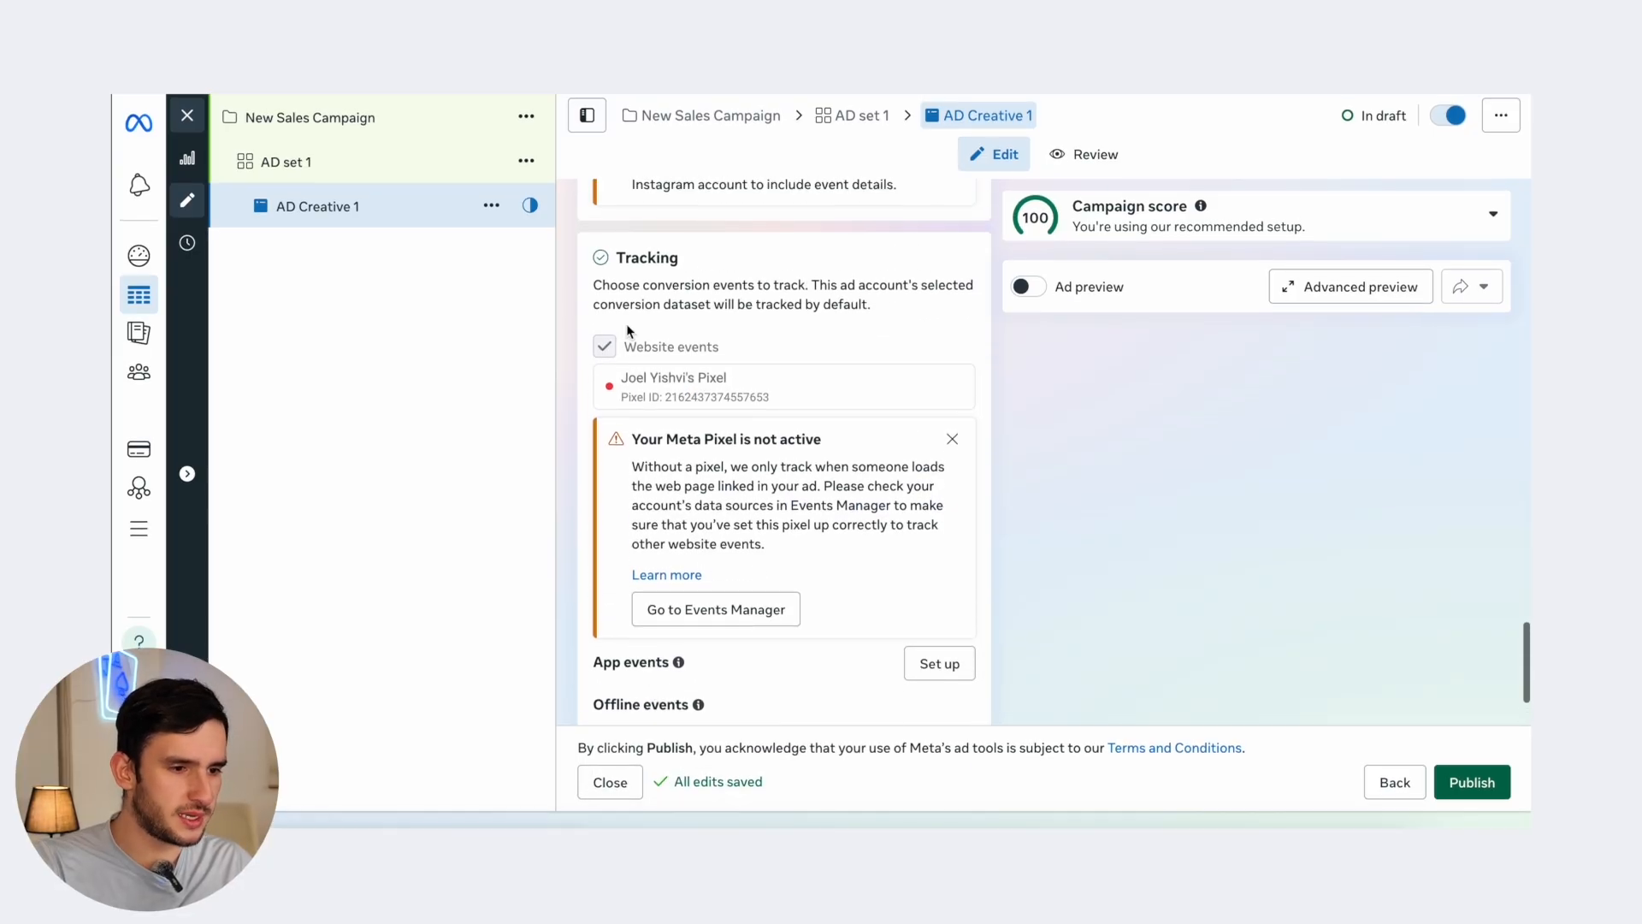
pyautogui.scroll(4, 640, 419)
pyautogui.scroll(-5, 697, 445)
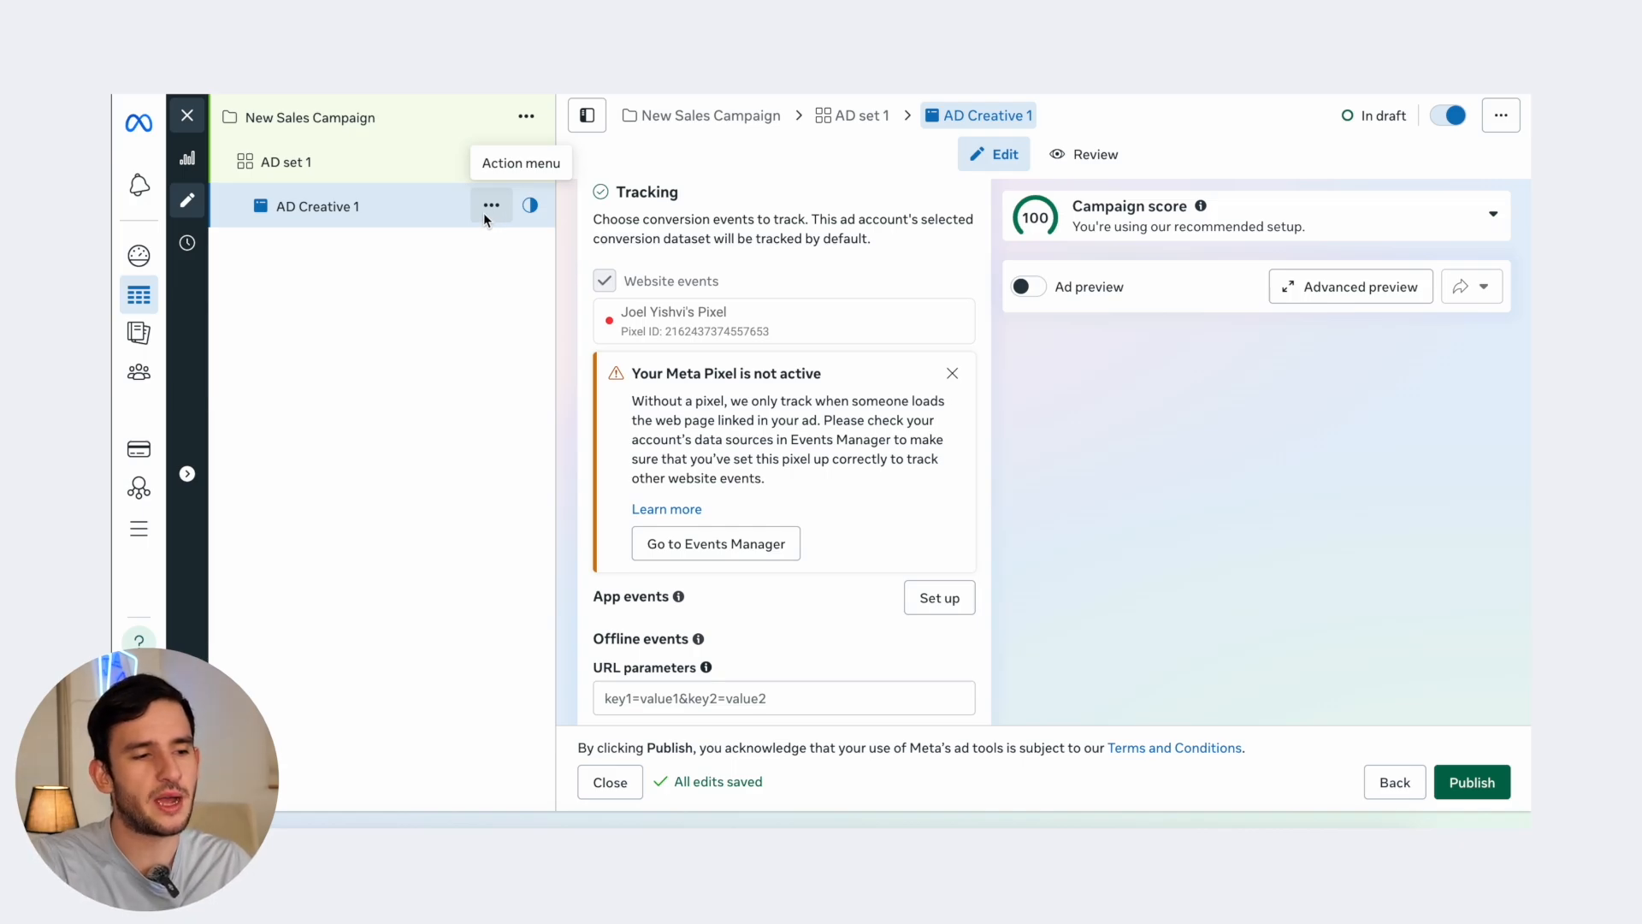
# - Quick-duplicate AD set 1 as 'AD set 1 - Copy' and return to the original AD Creative 1
pyautogui.click(526, 161)
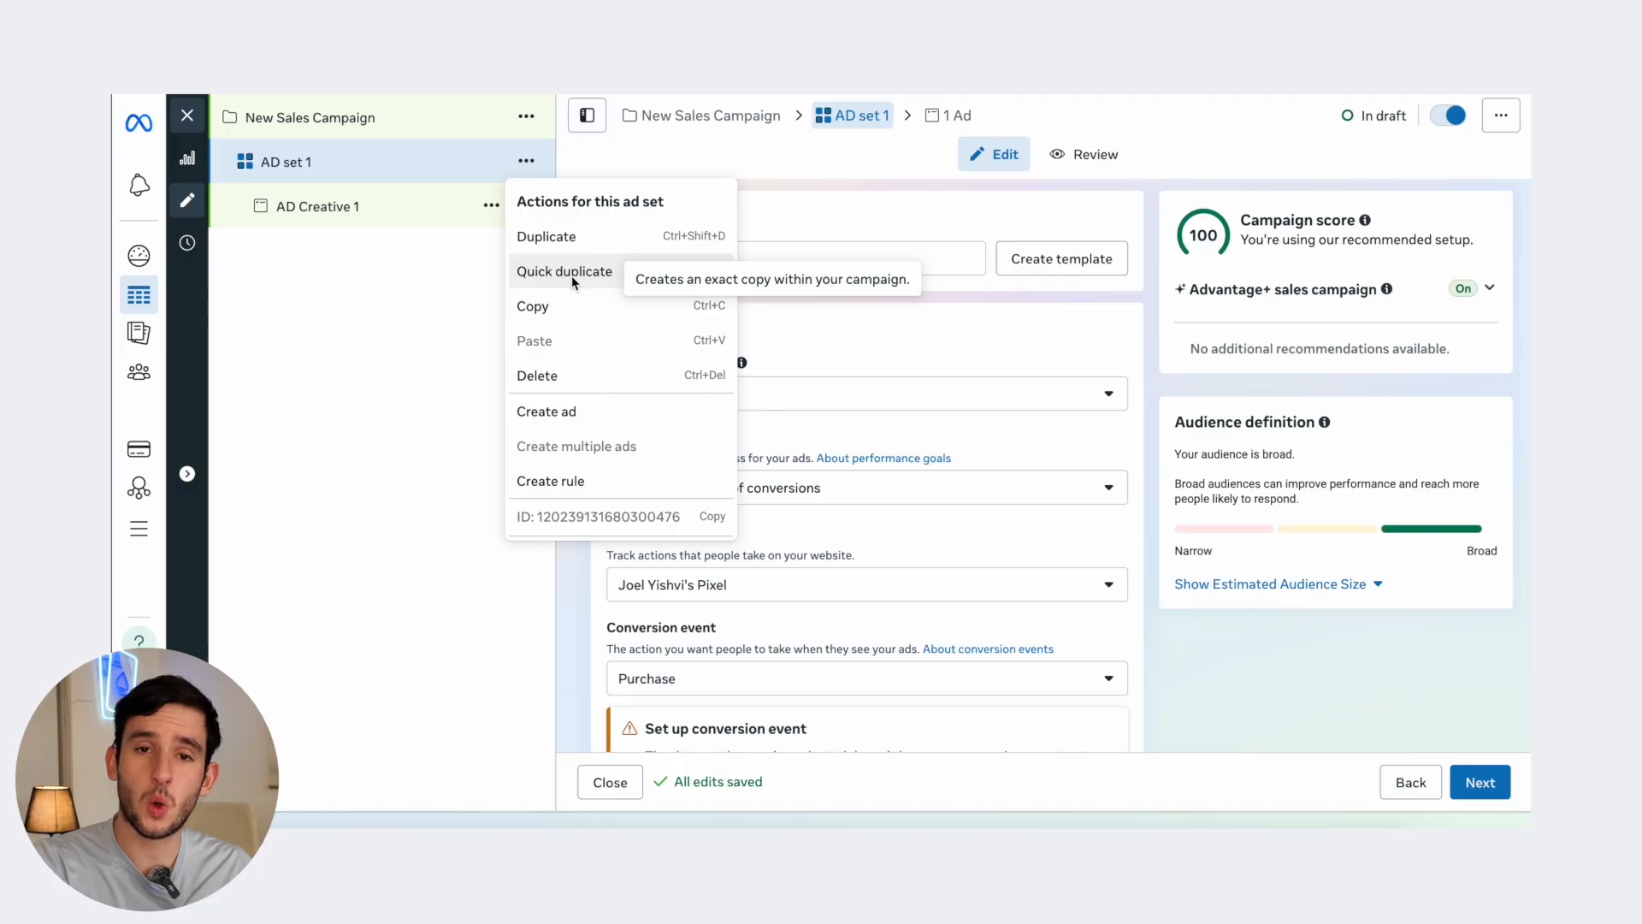
pyautogui.click(572, 275)
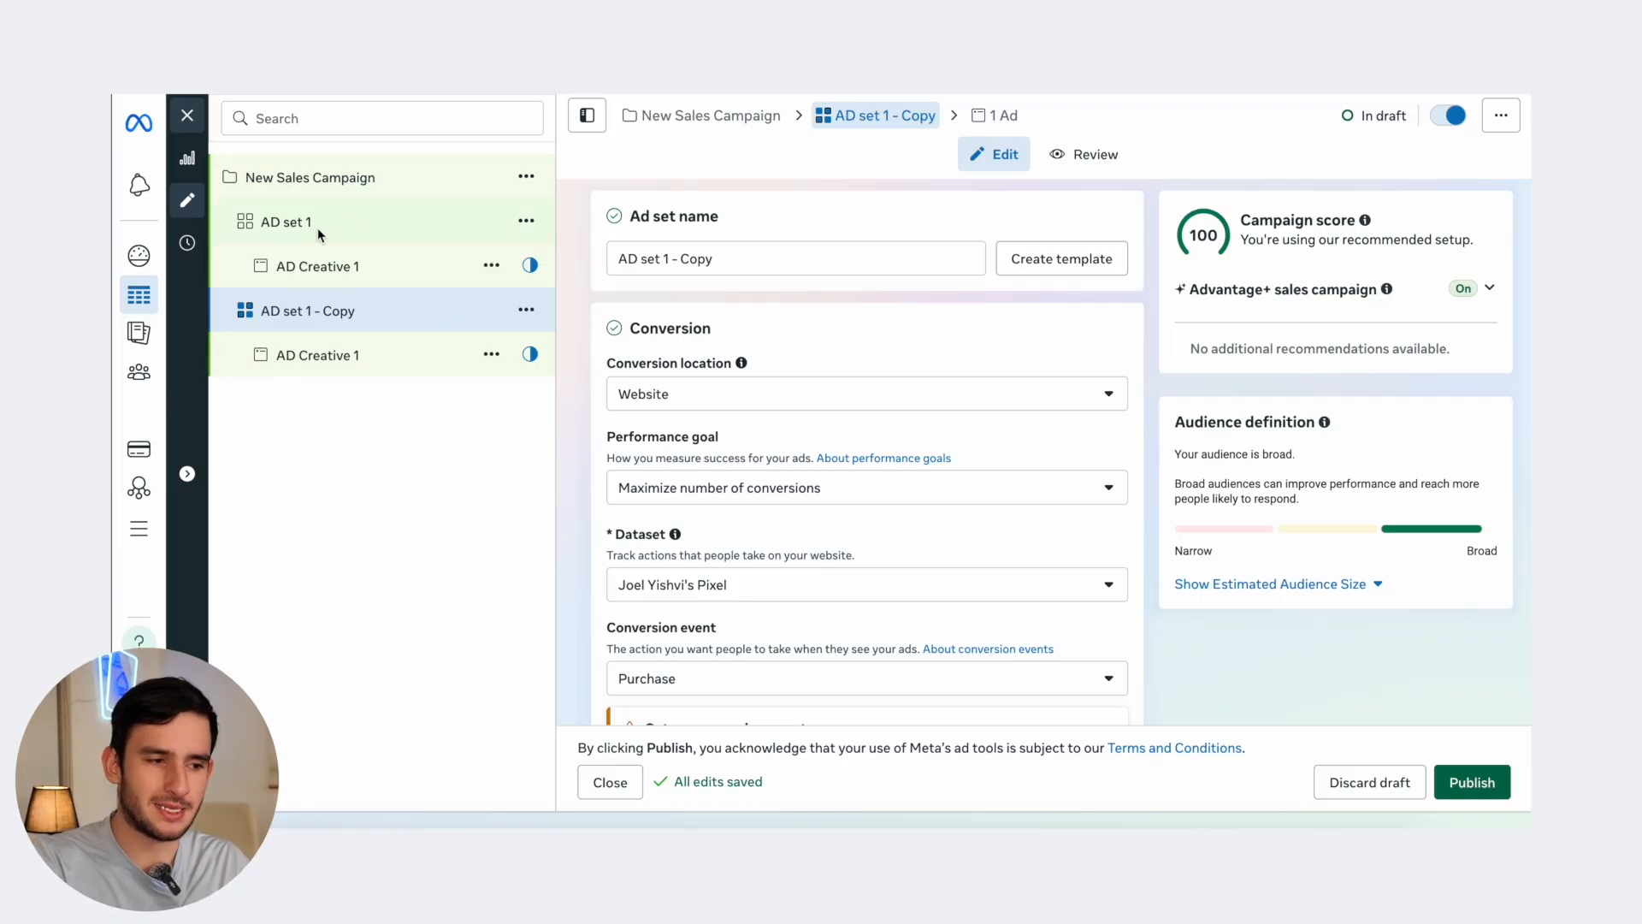
pyautogui.click(308, 270)
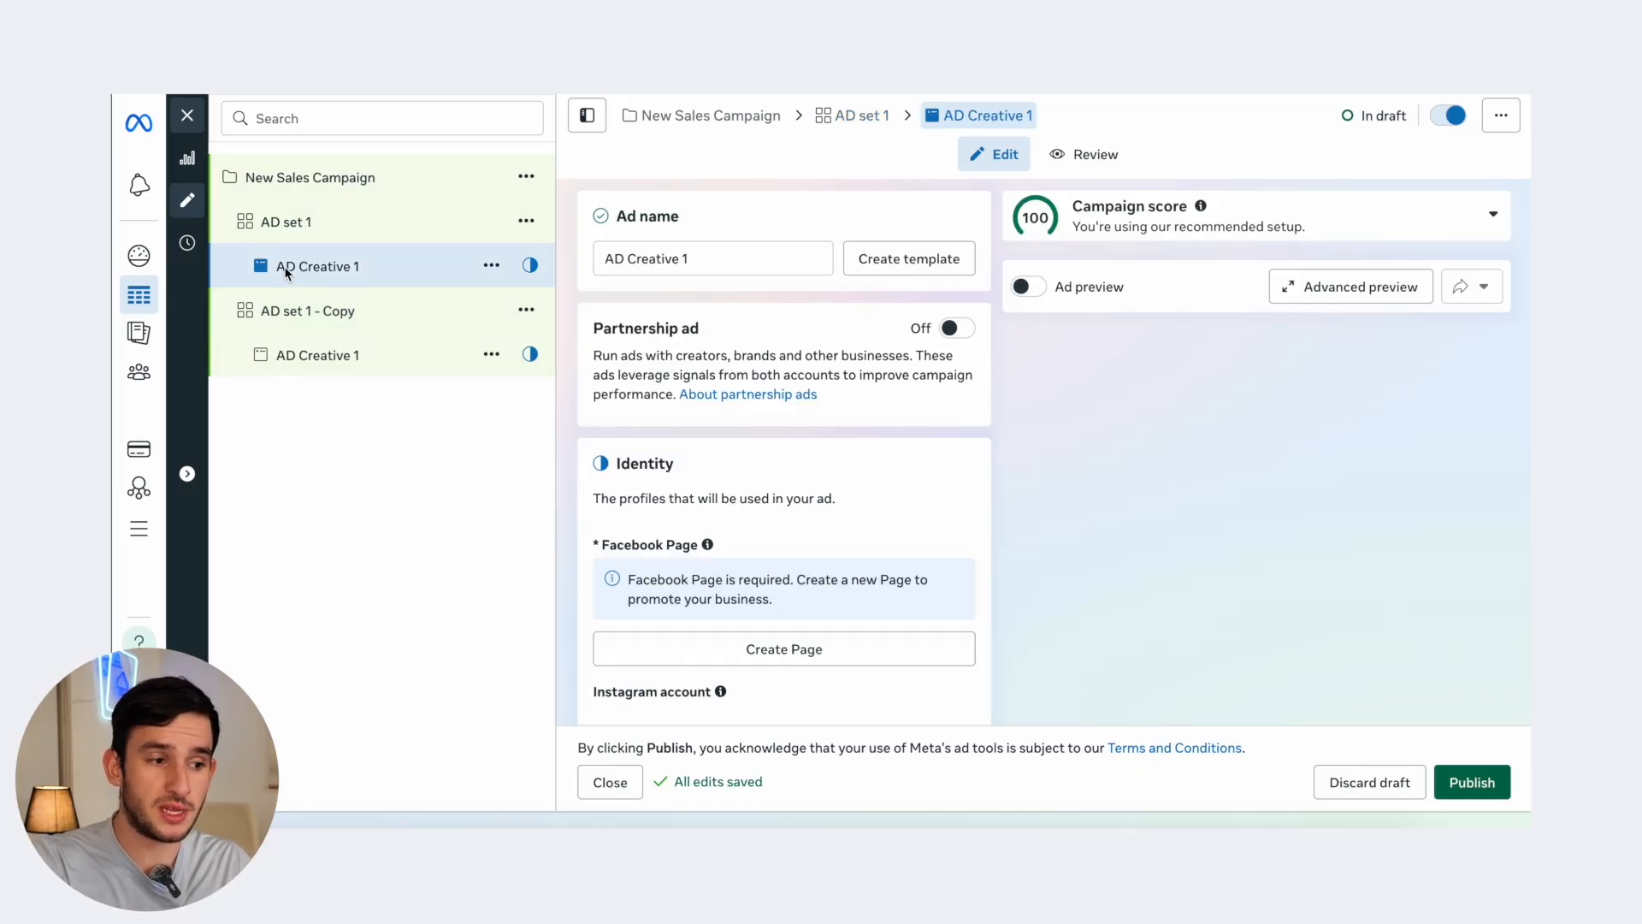